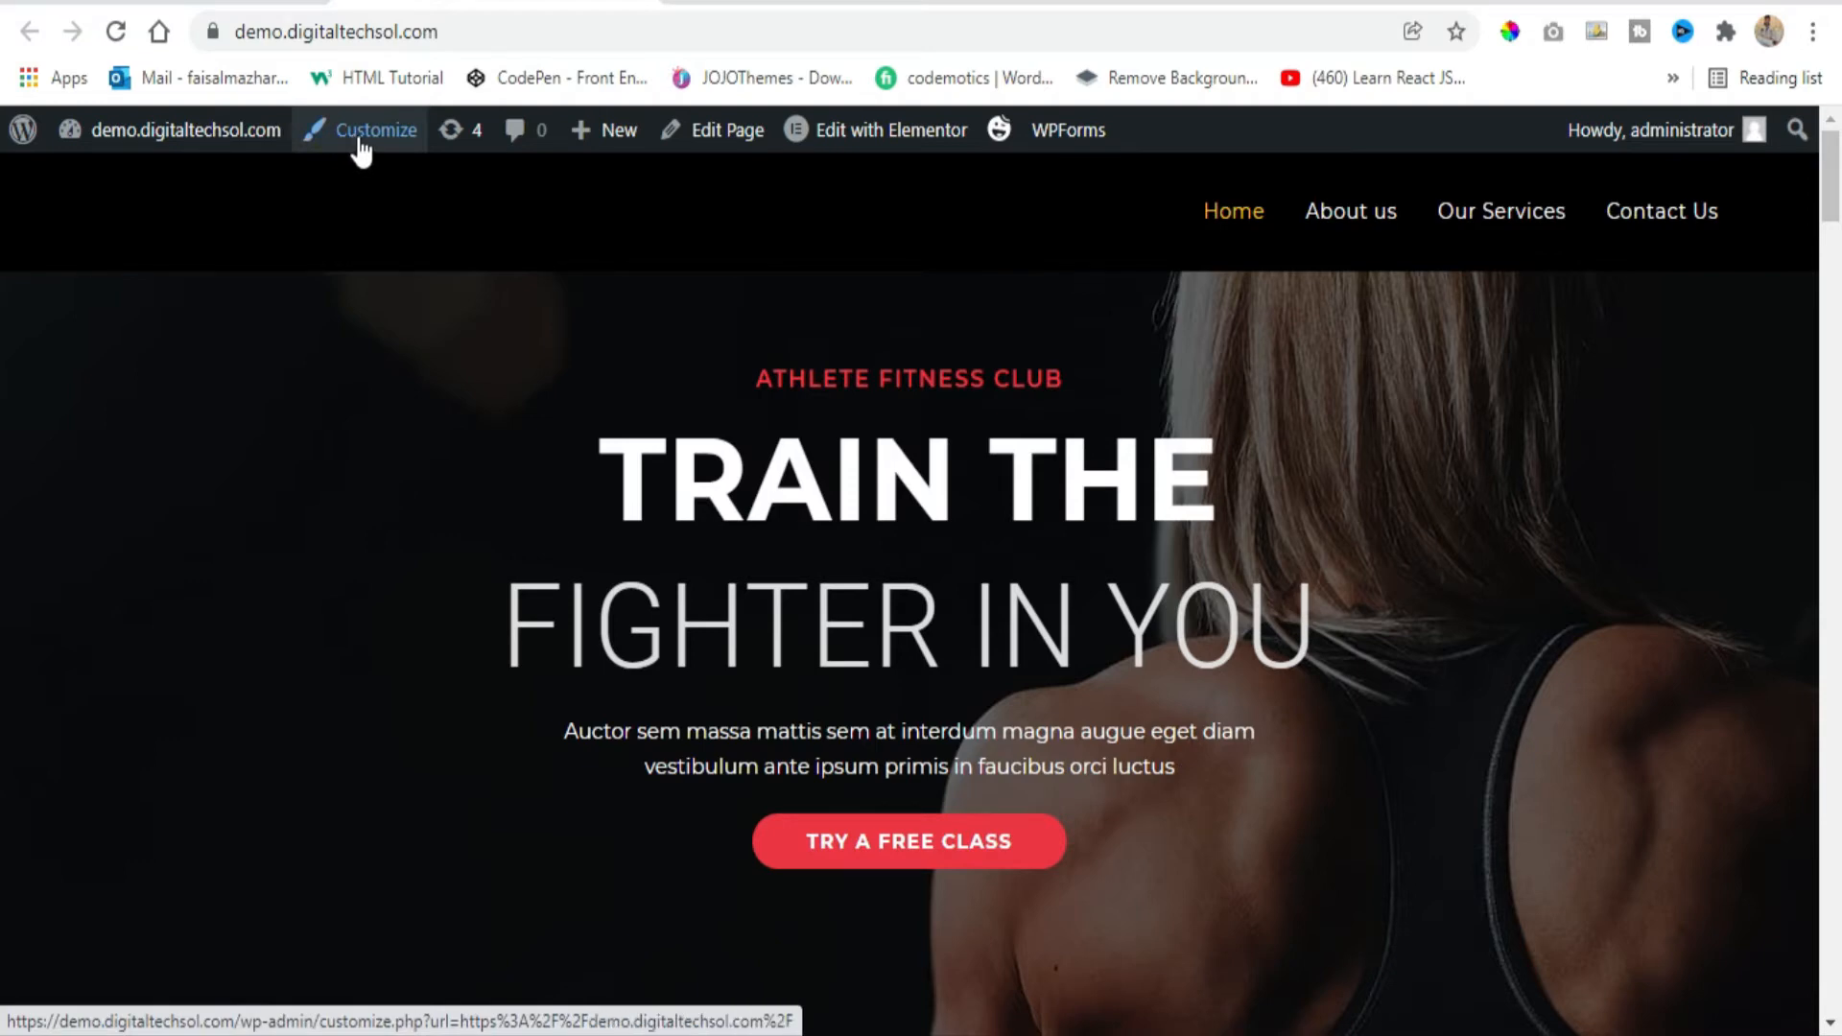
Open the theme Customizer from the WordPress dashboard.
left_click(178, 3)
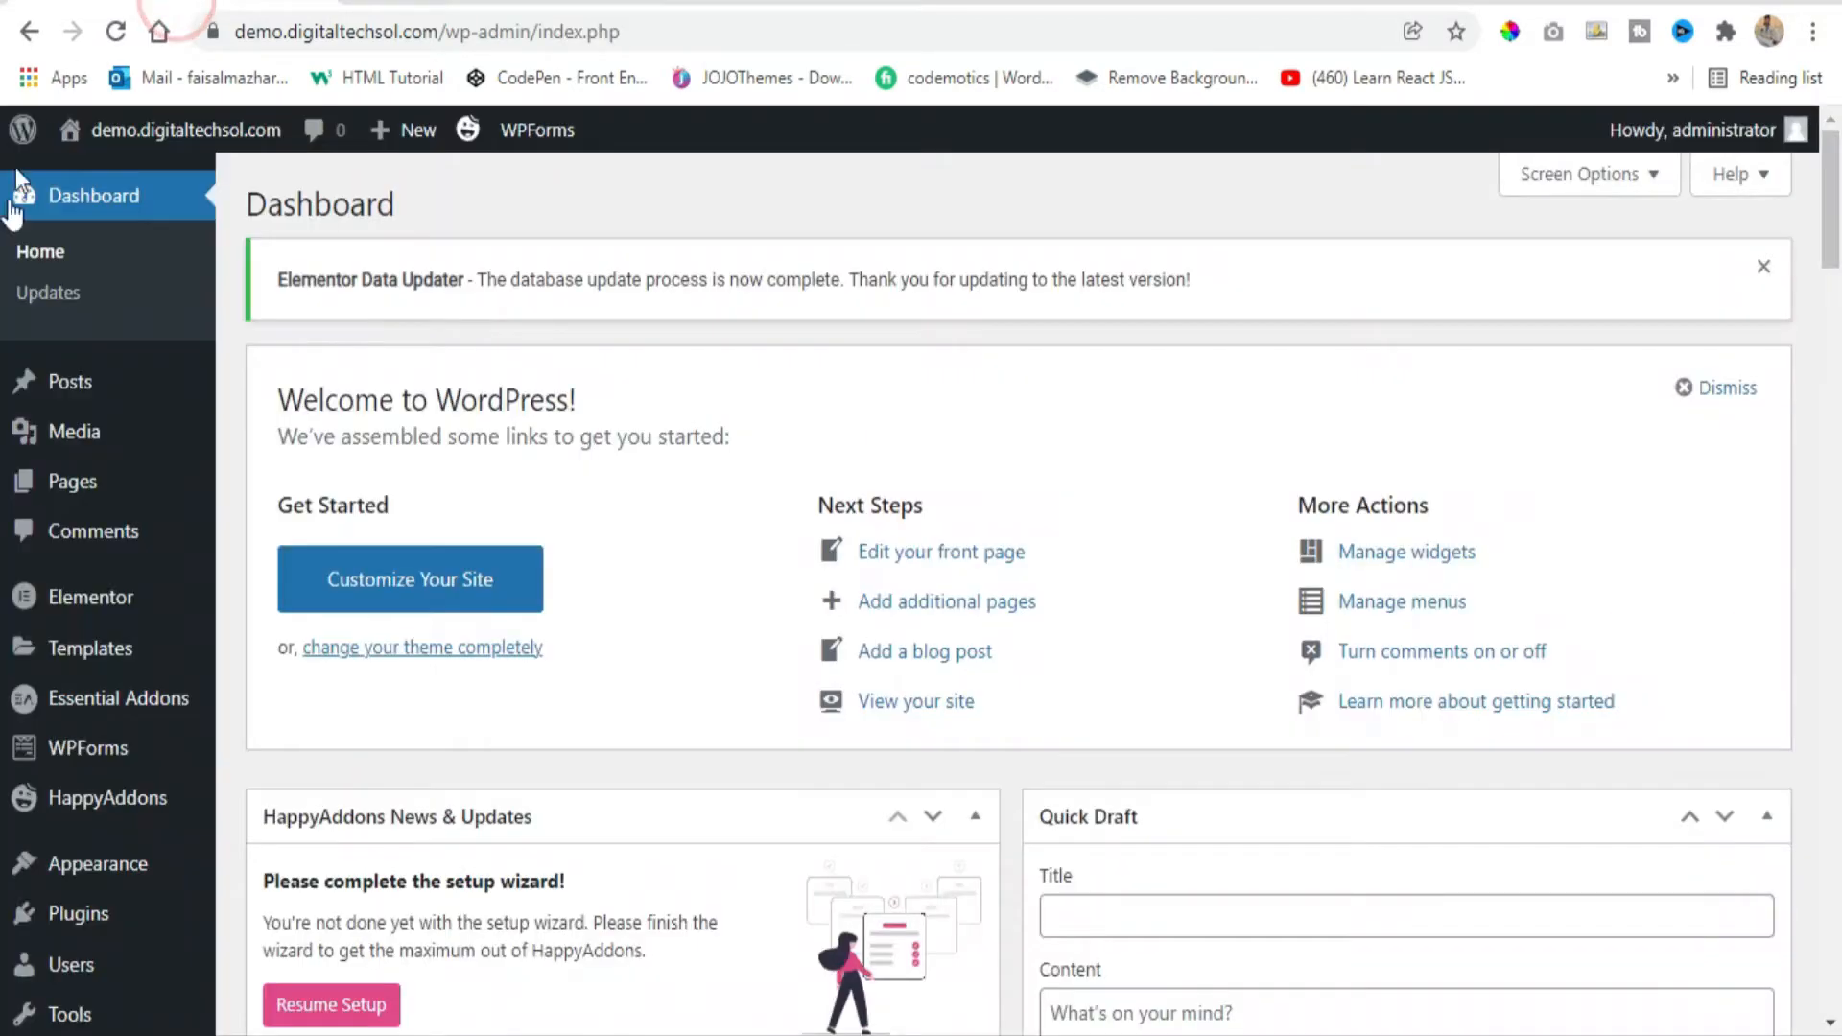
scroll(83, 588, "down", 5)
mouse_move(123, 604)
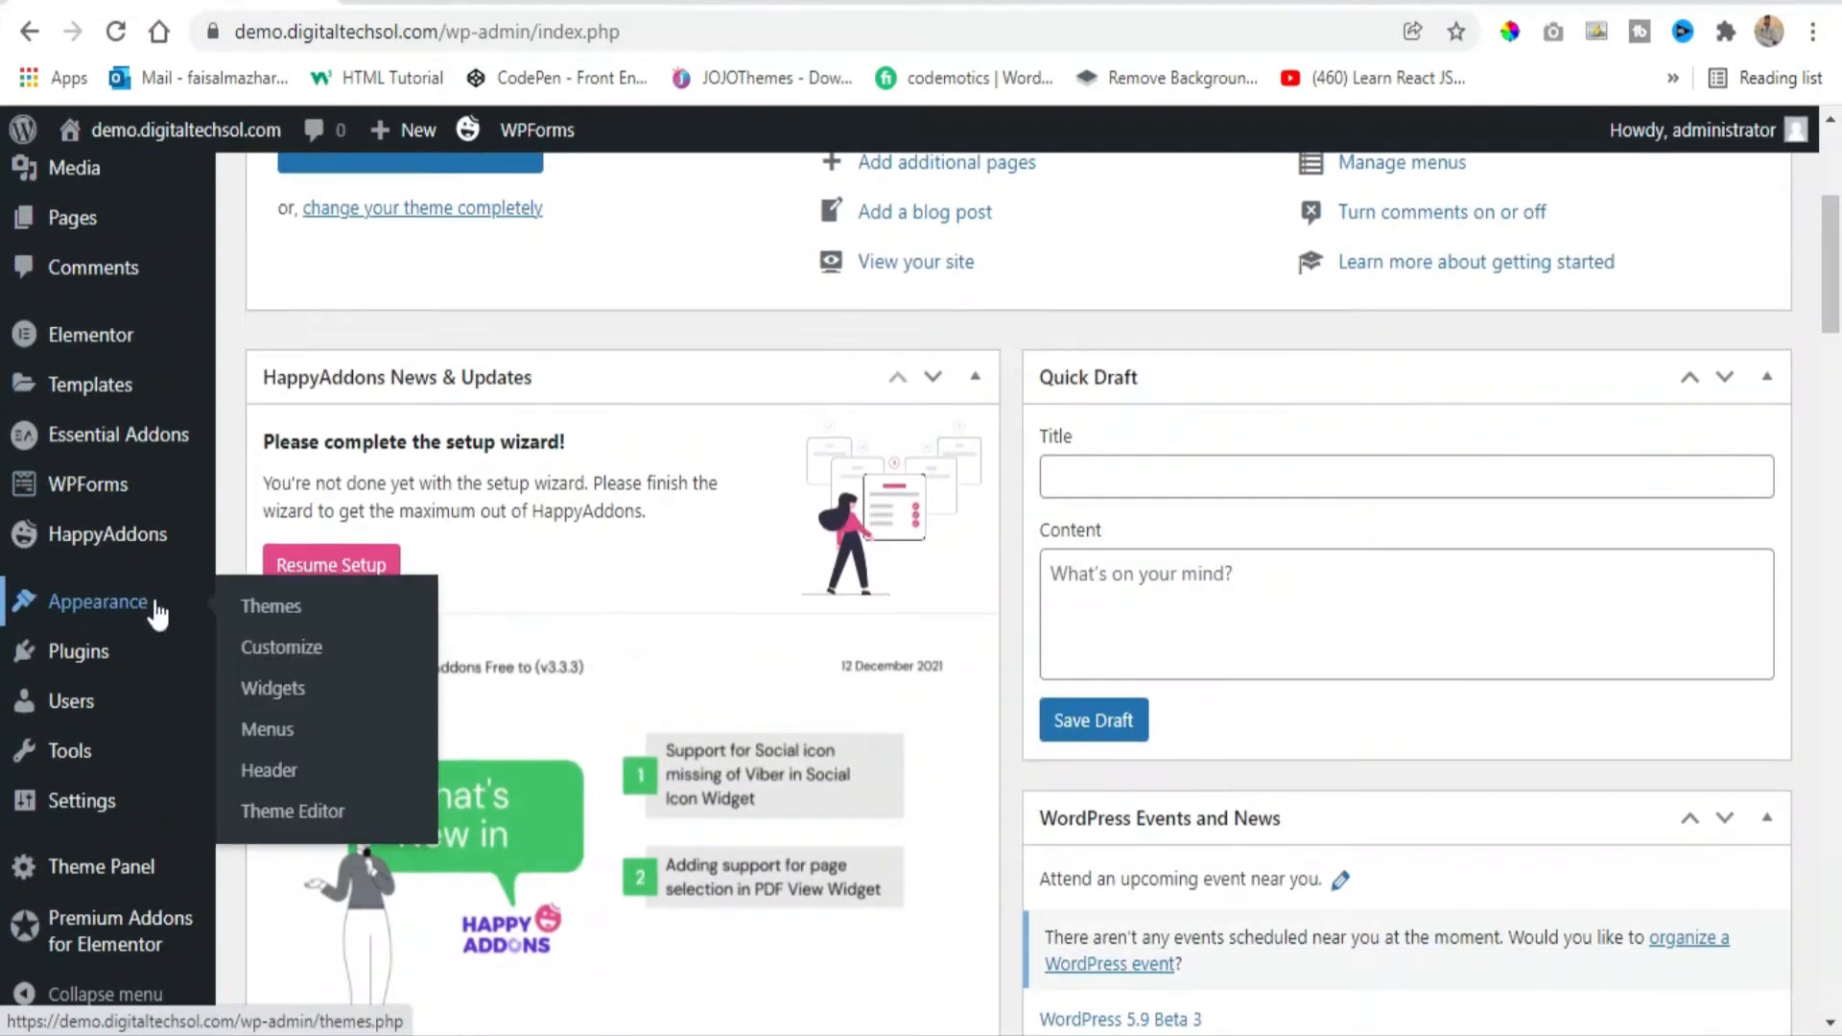
left_click(298, 660)
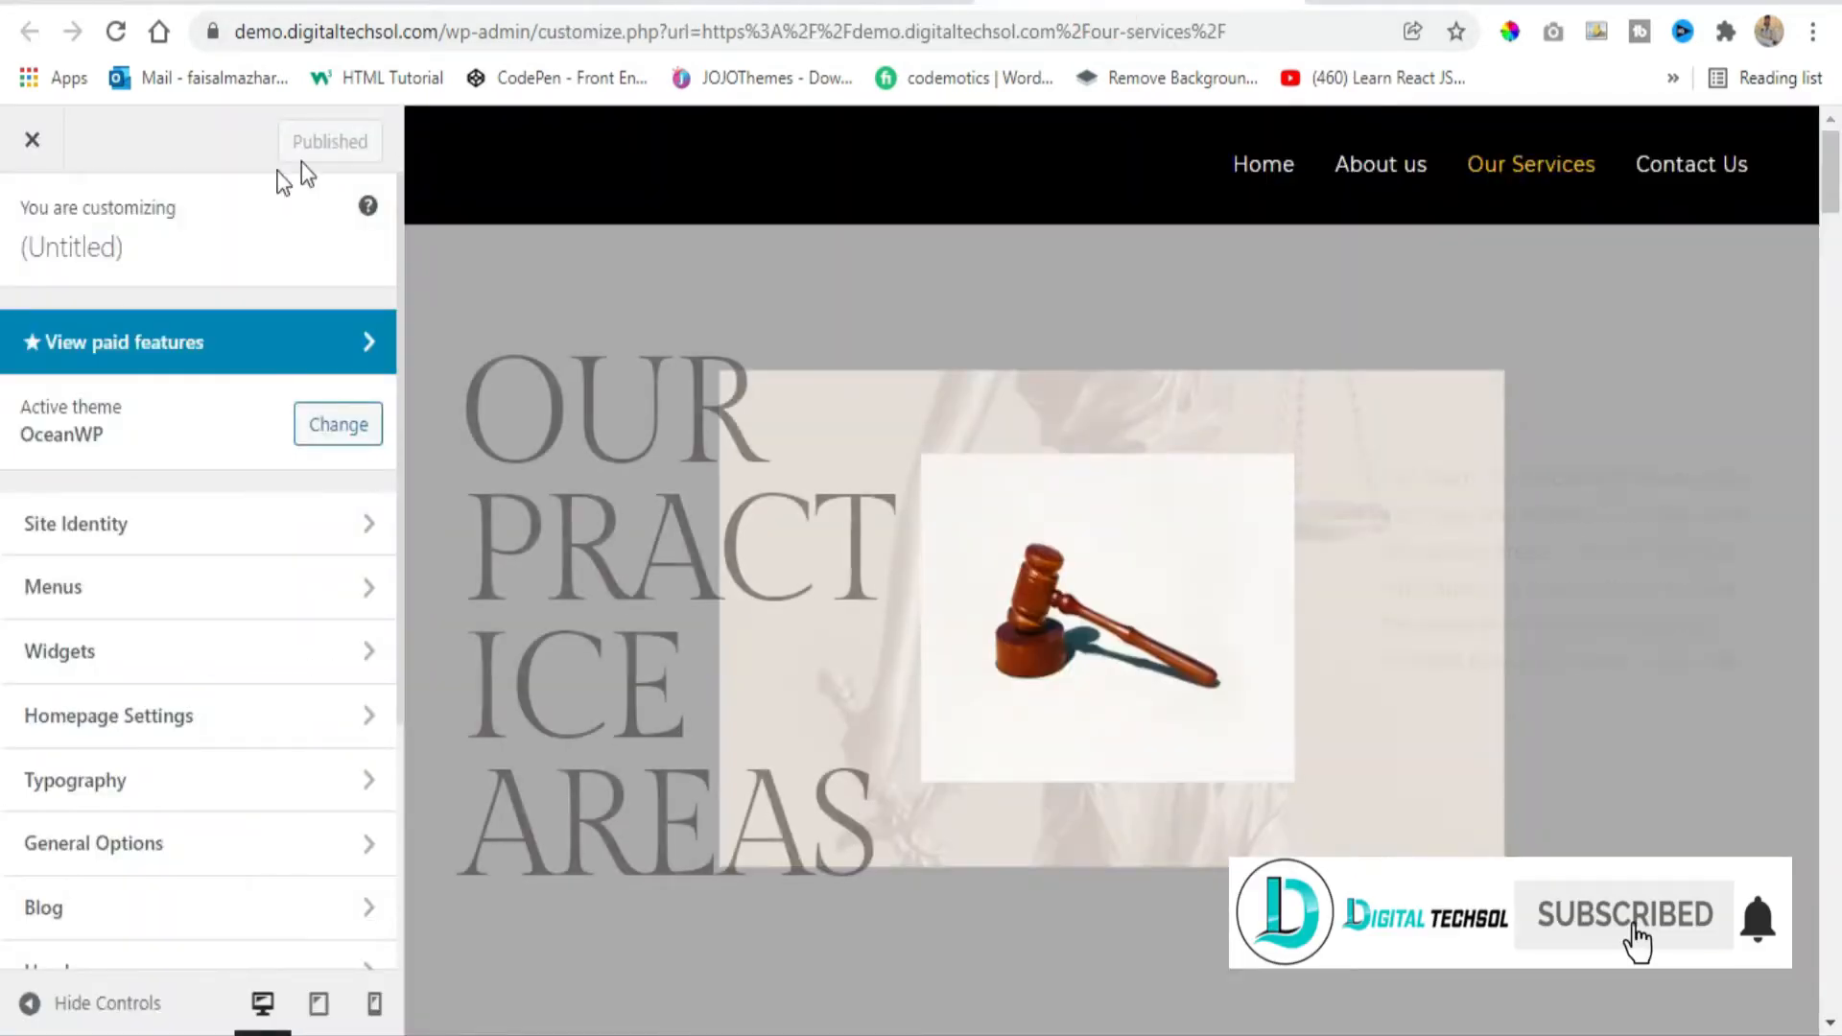
Open the logo settings of the site's header in the Customizer.
scroll(739, 543, "down", 3)
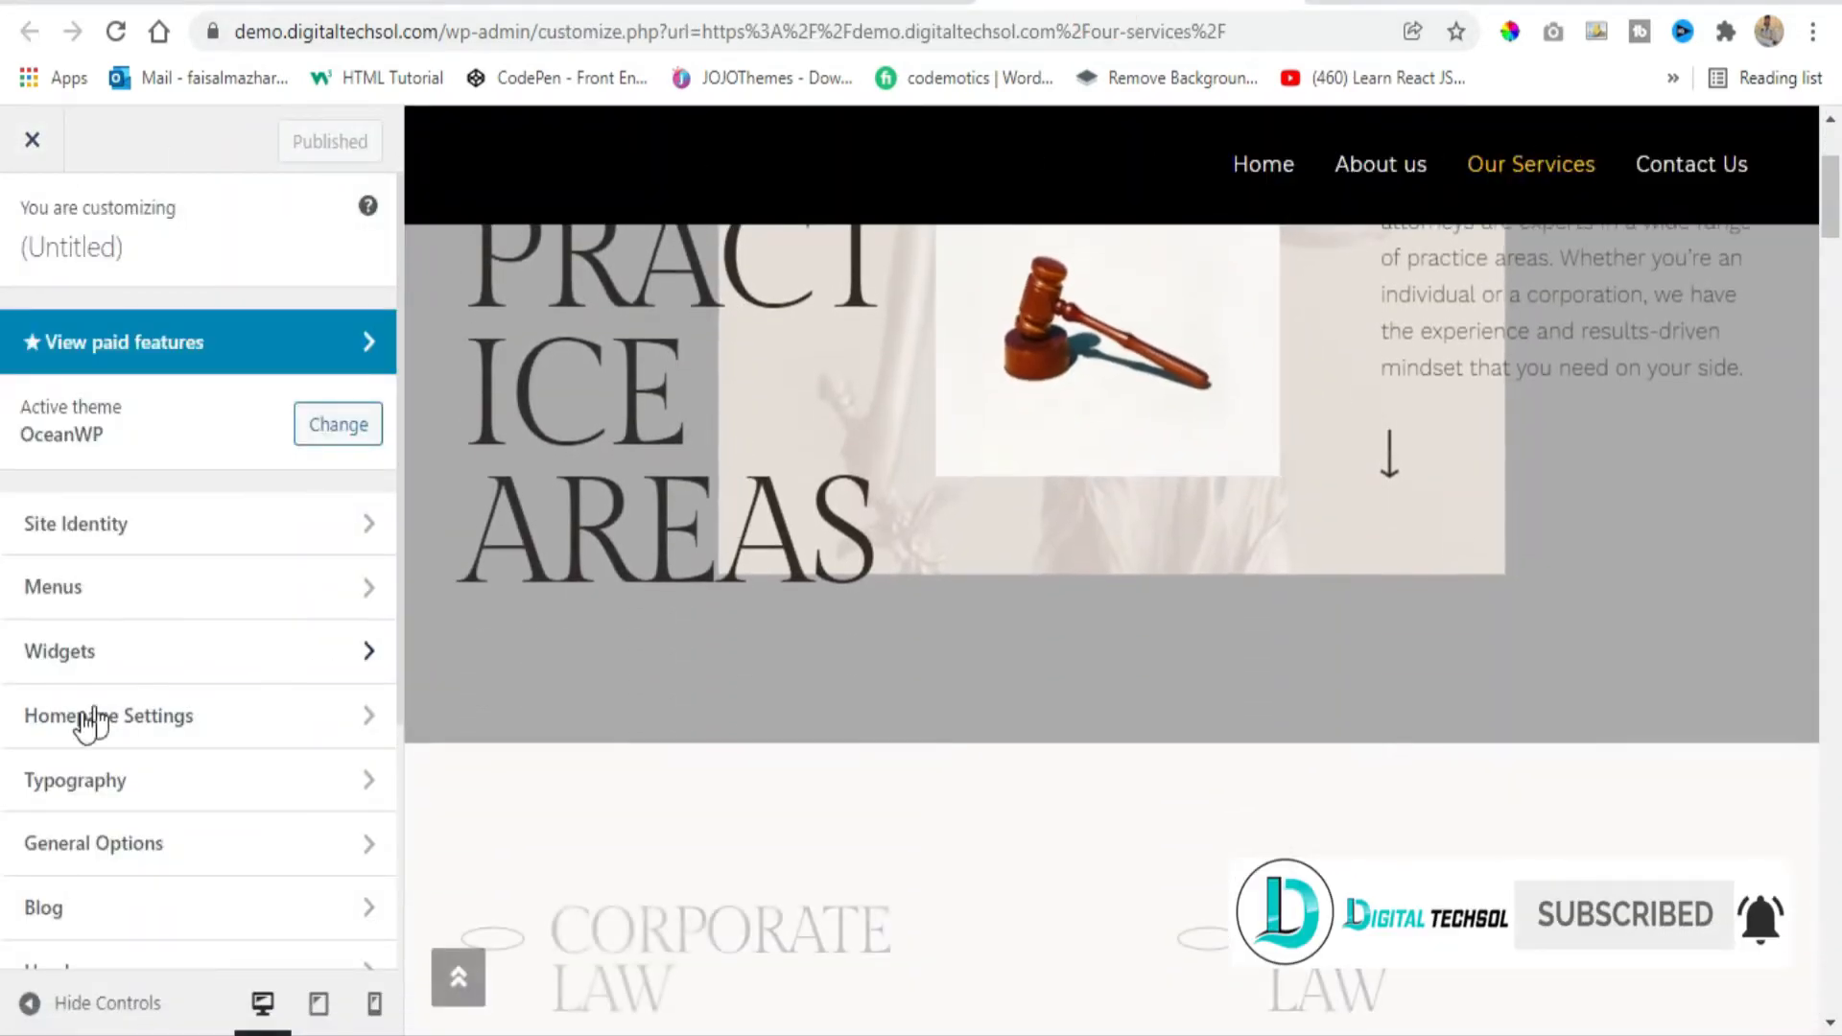
scroll(230, 703, "down", 2)
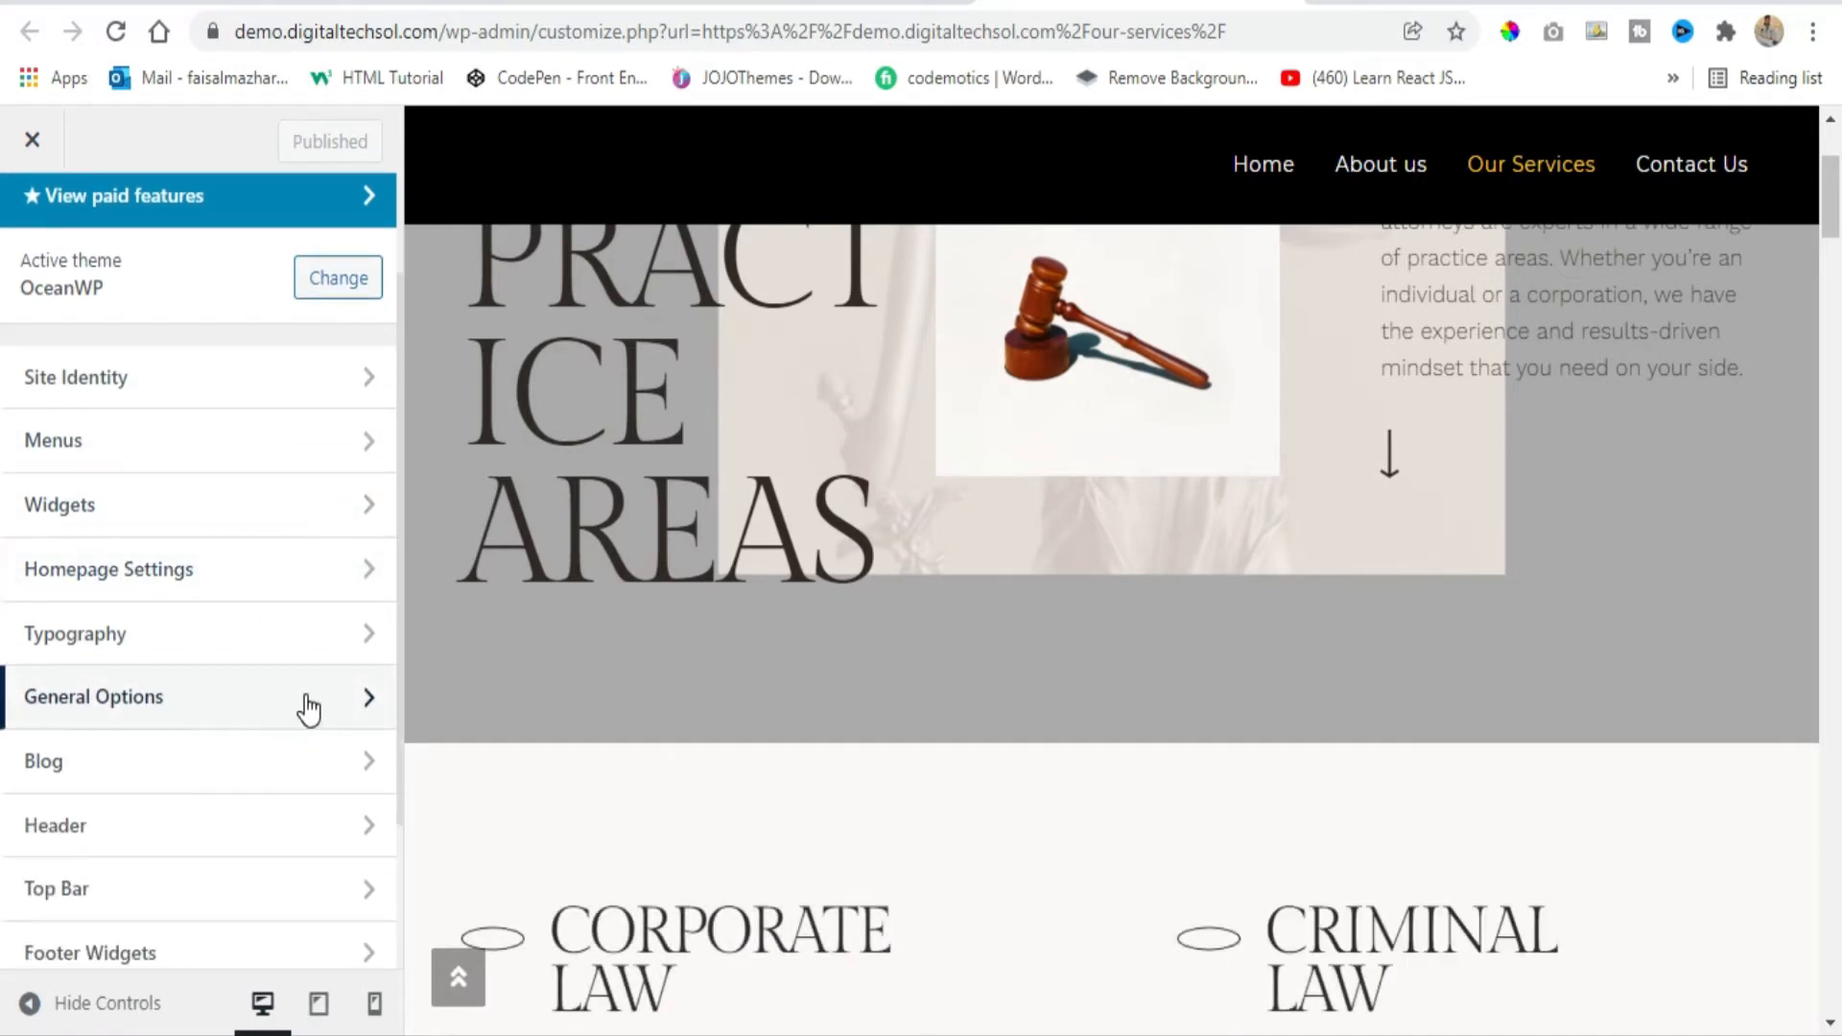
scroll(304, 700, "down", 2)
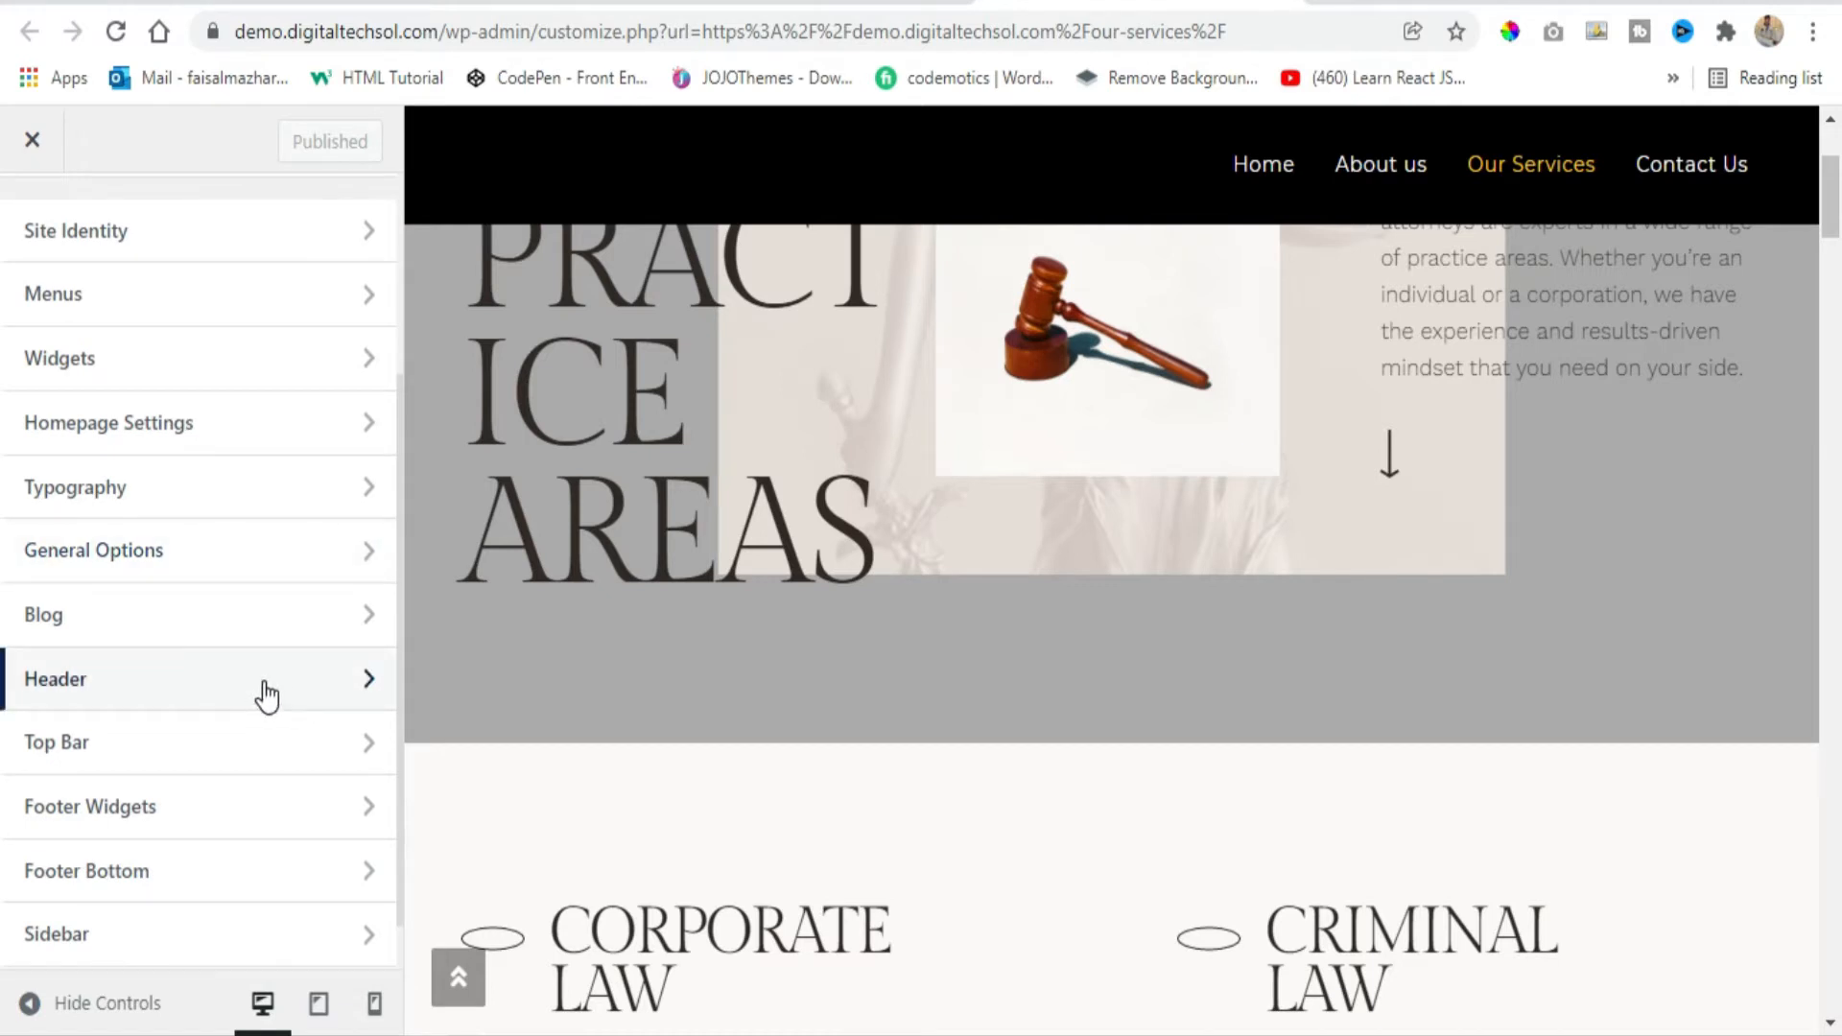
left_click(264, 692)
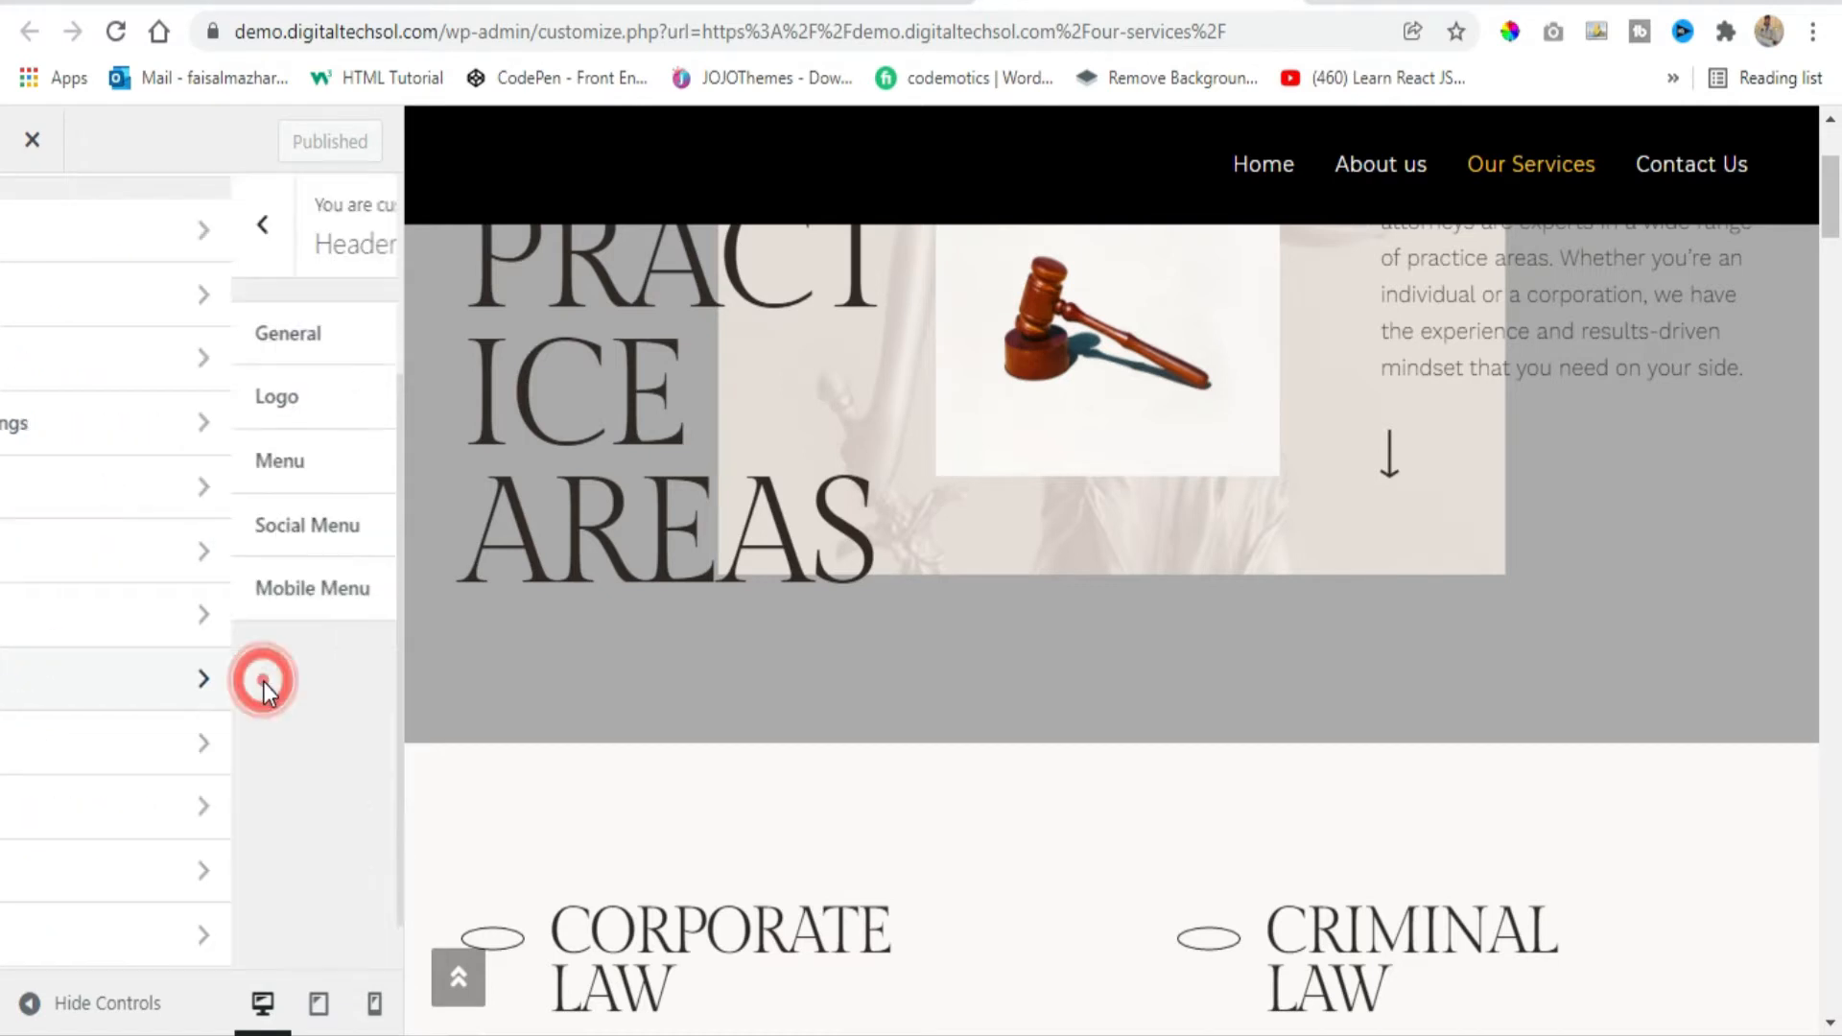
left_click(274, 397)
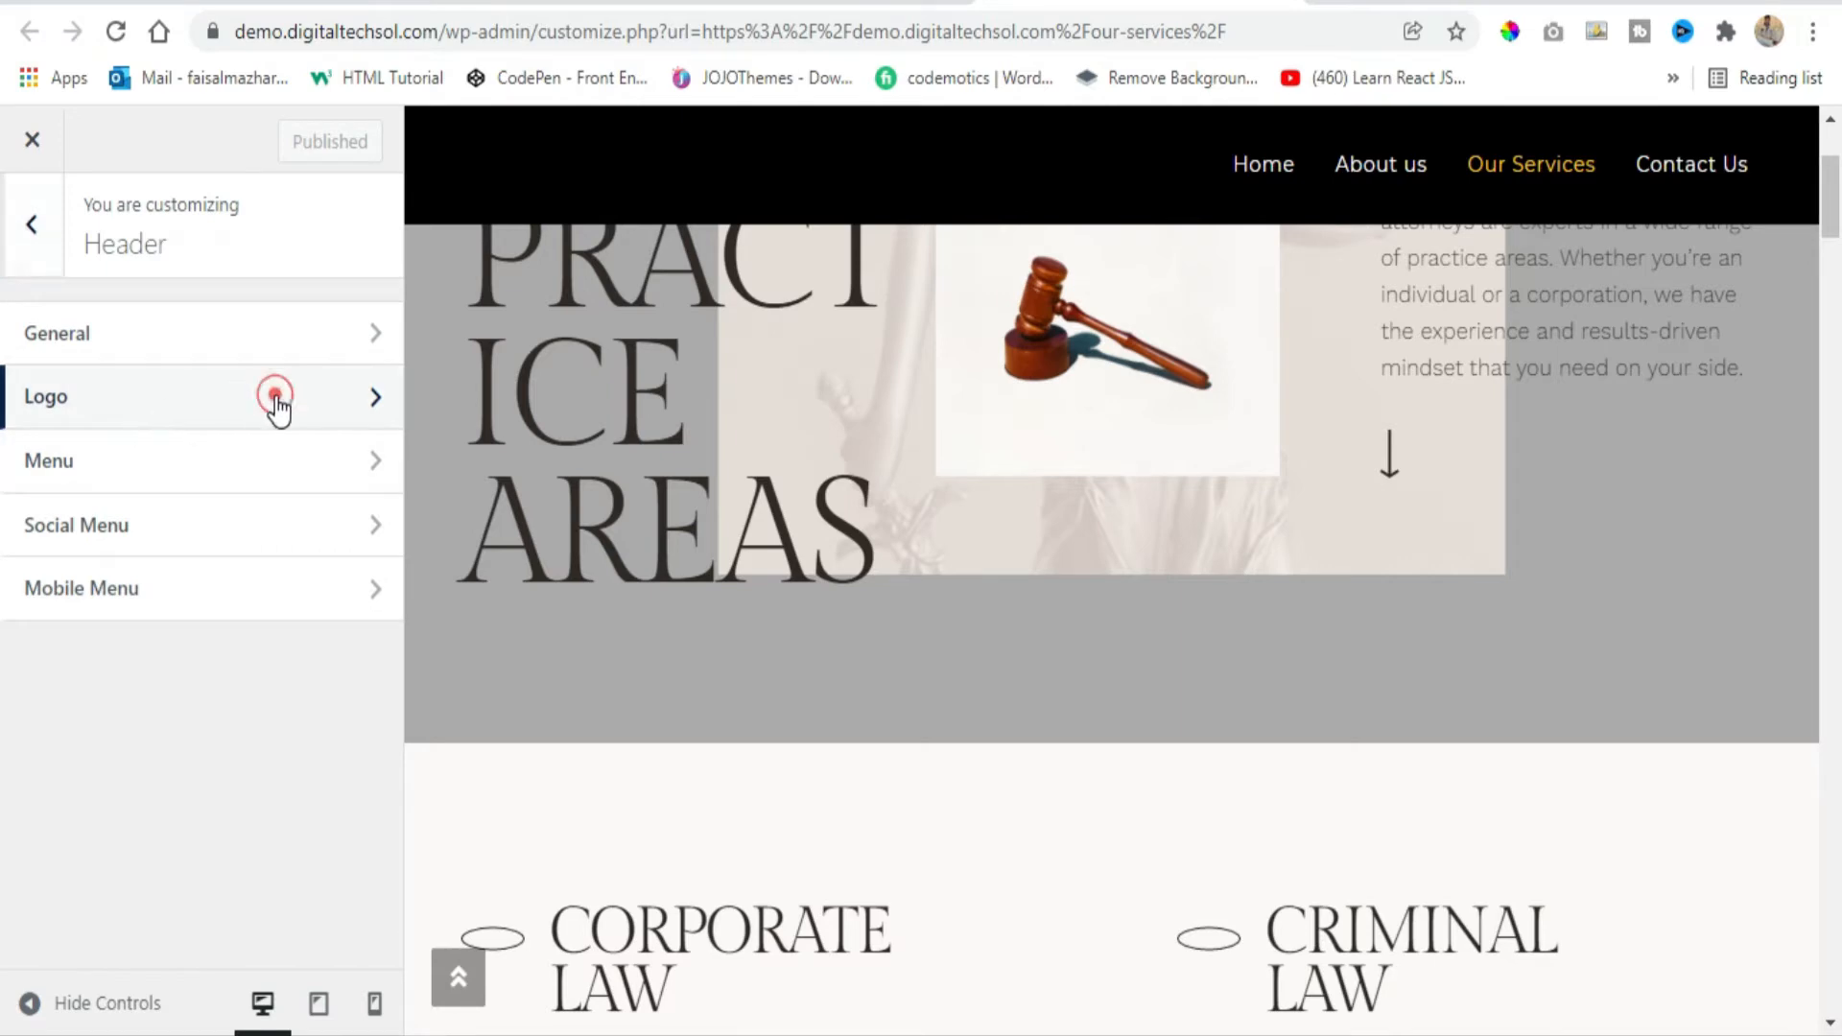
Set mgym.png from the media library as the header logo, skipping the cropping.
left_click(215, 393)
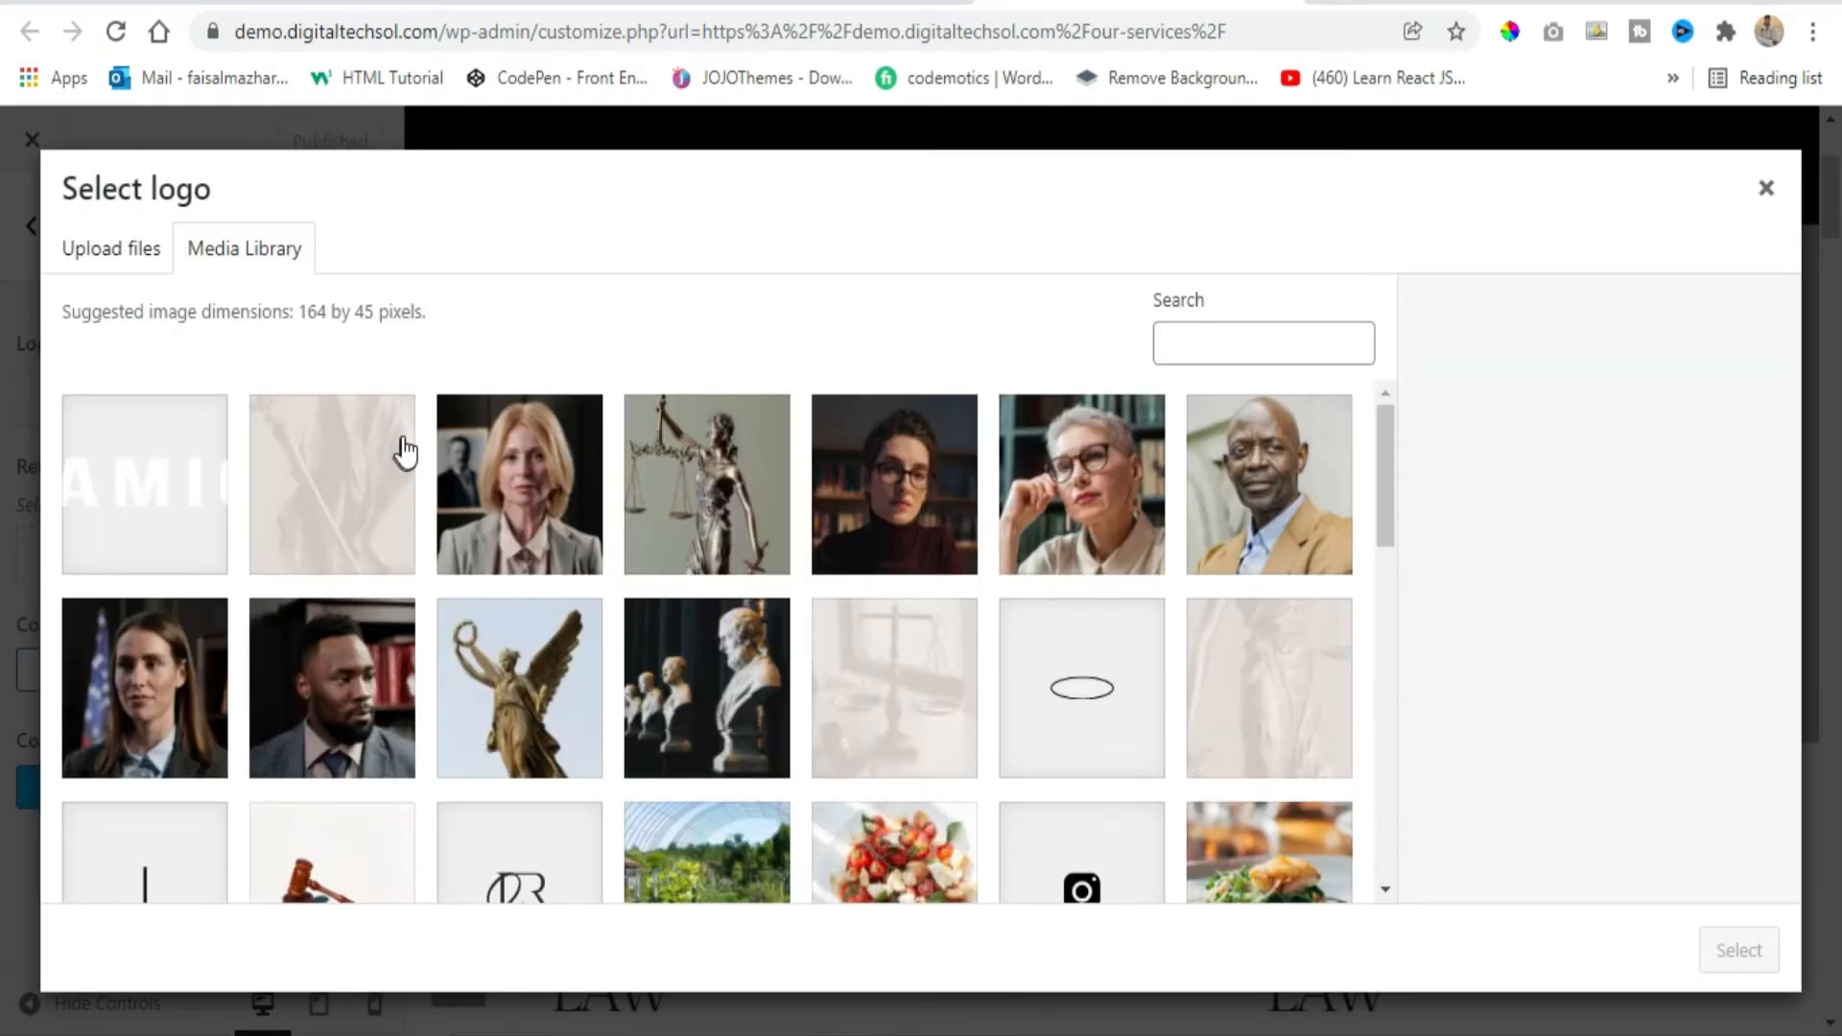
scroll(822, 624, "down", 5)
scroll(825, 707, "down", 5)
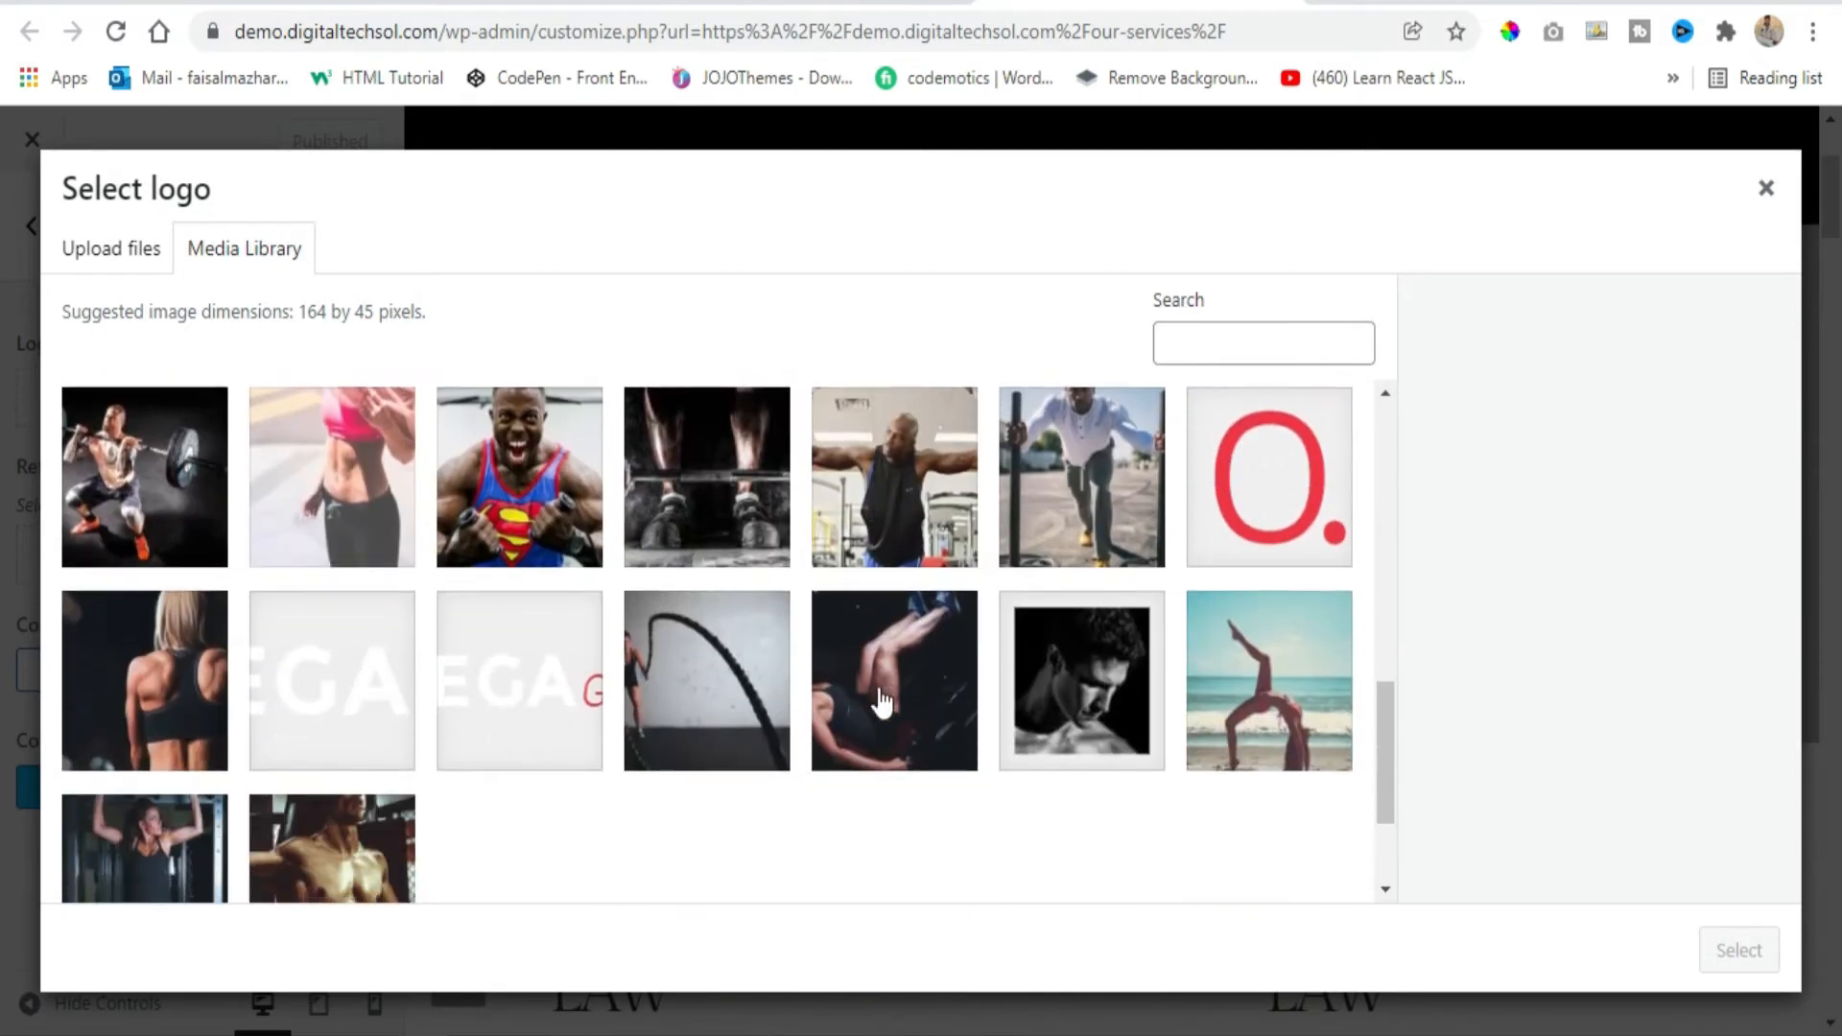
left_click(526, 516)
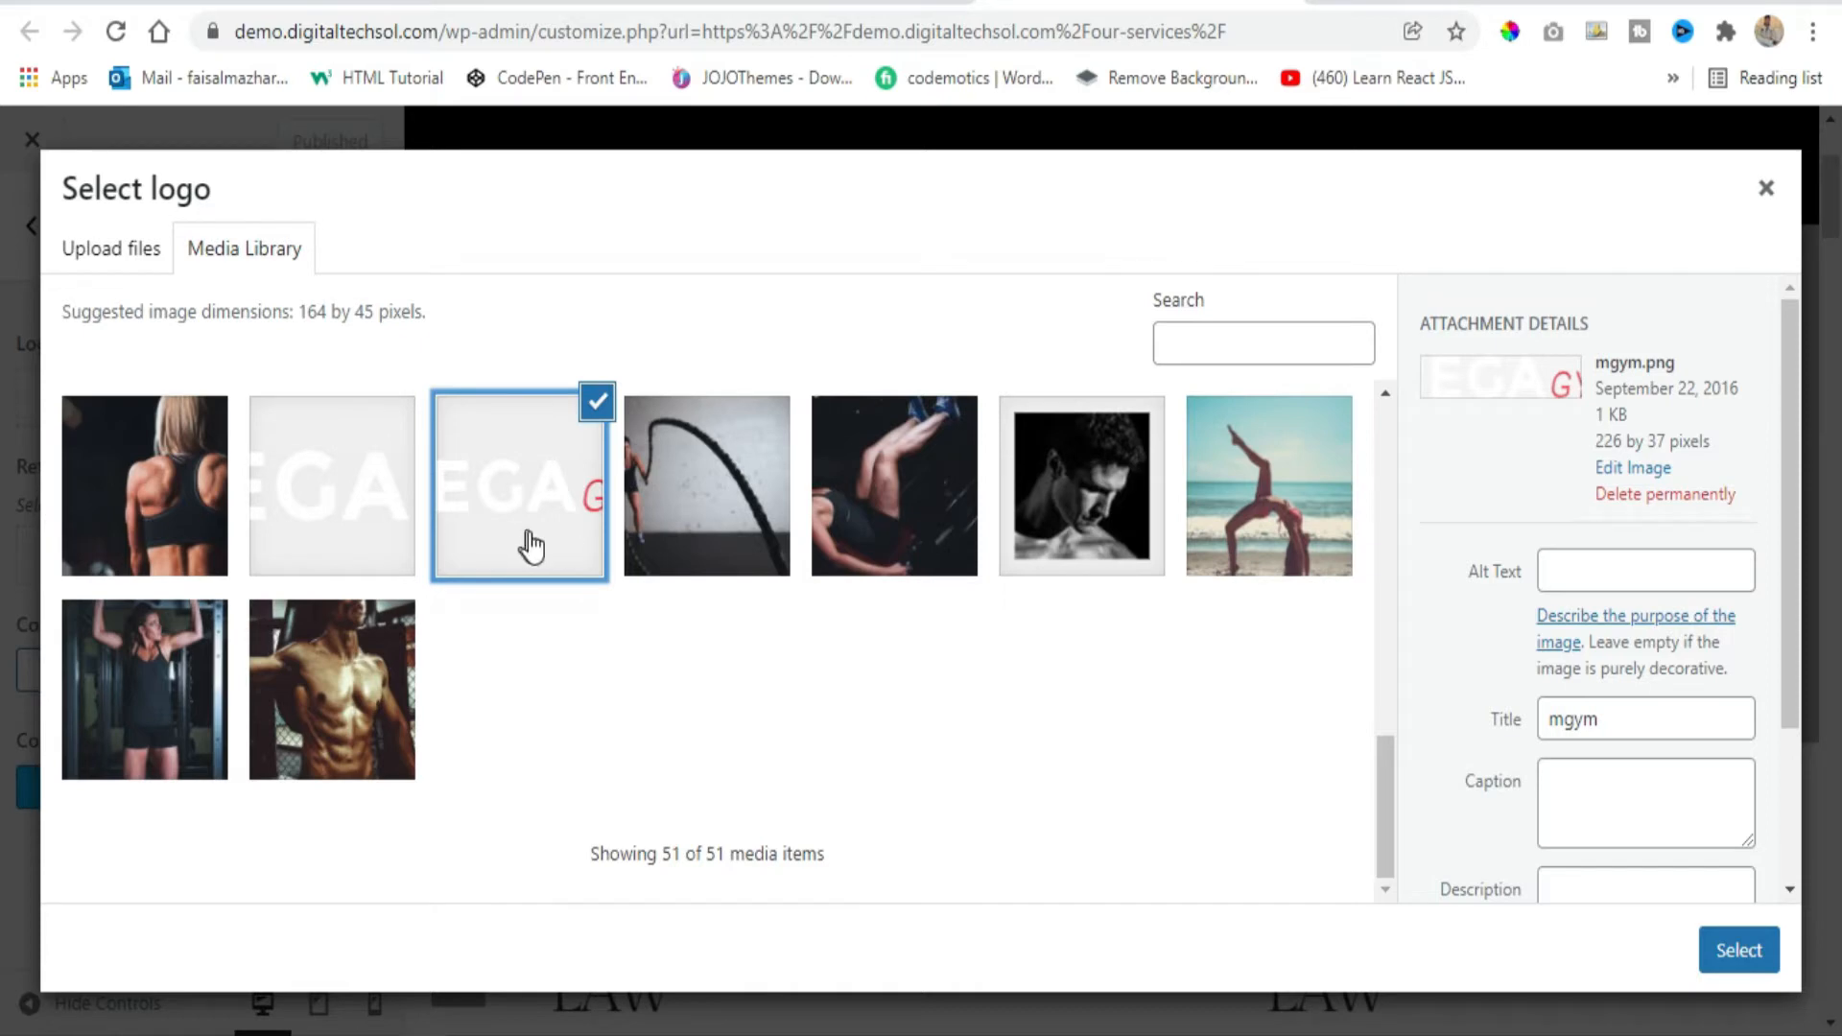
left_click(91, 252)
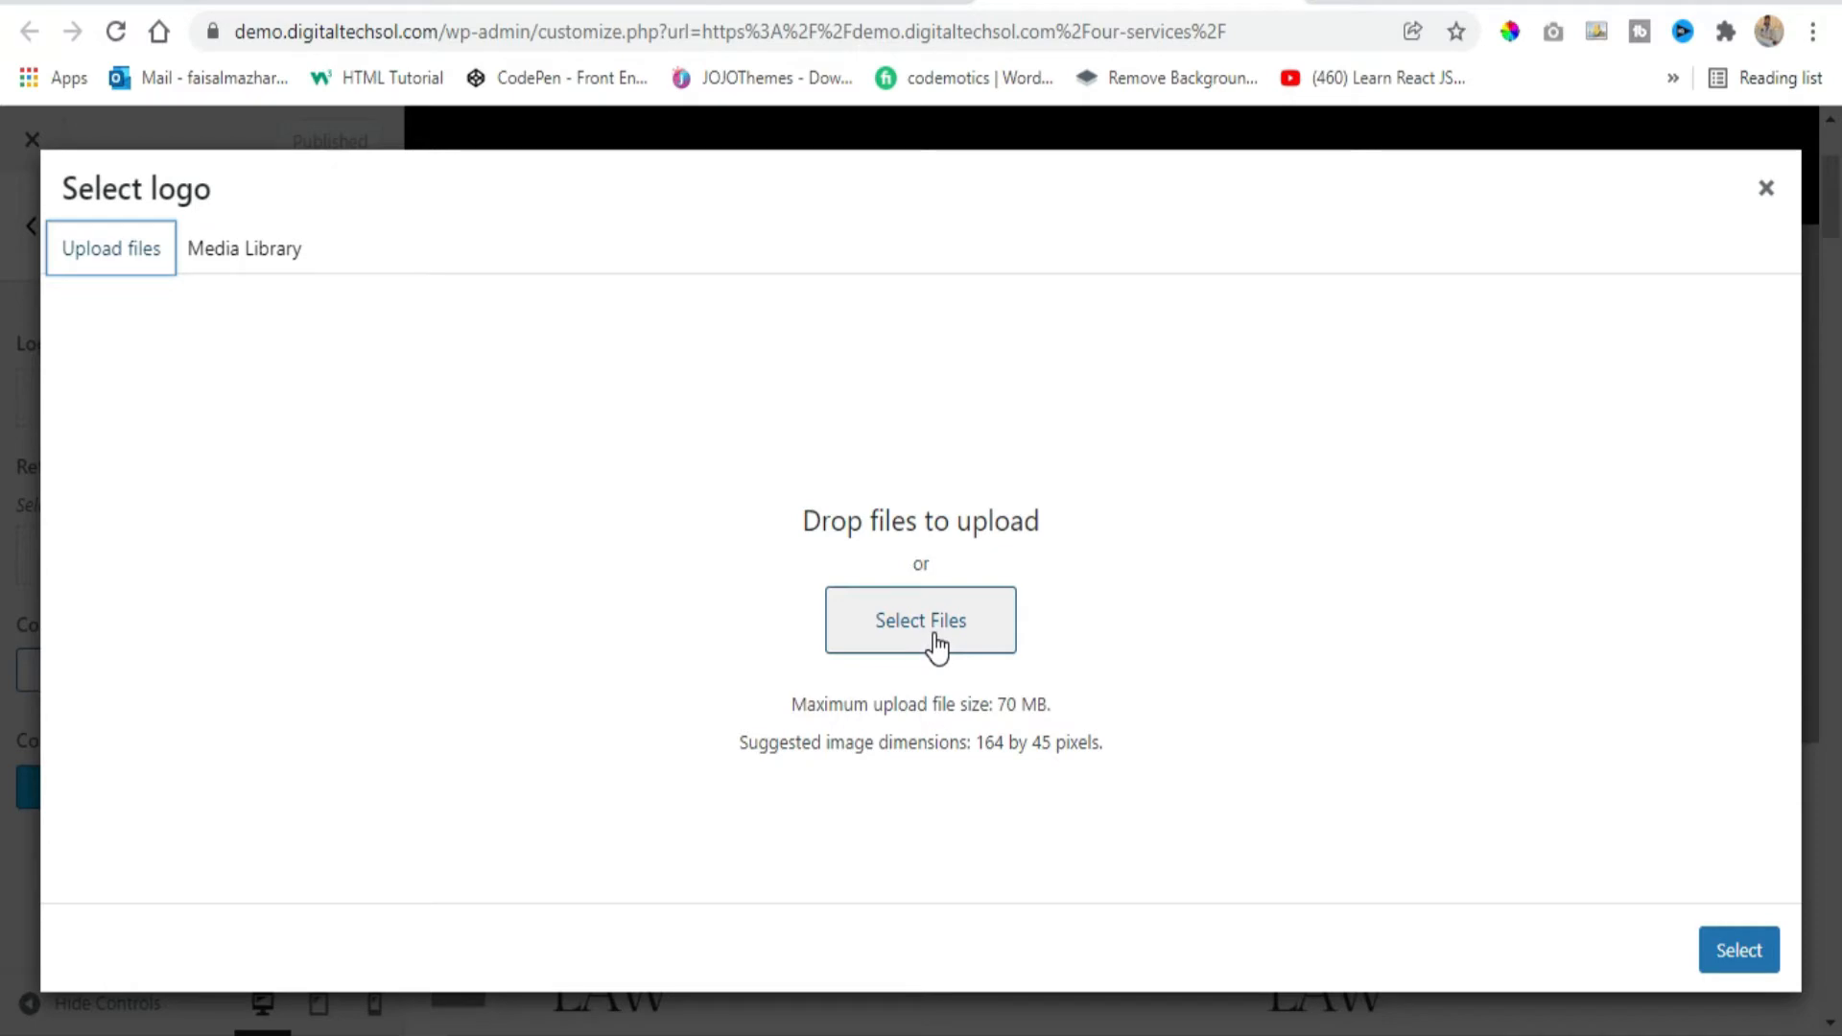
left_click(215, 248)
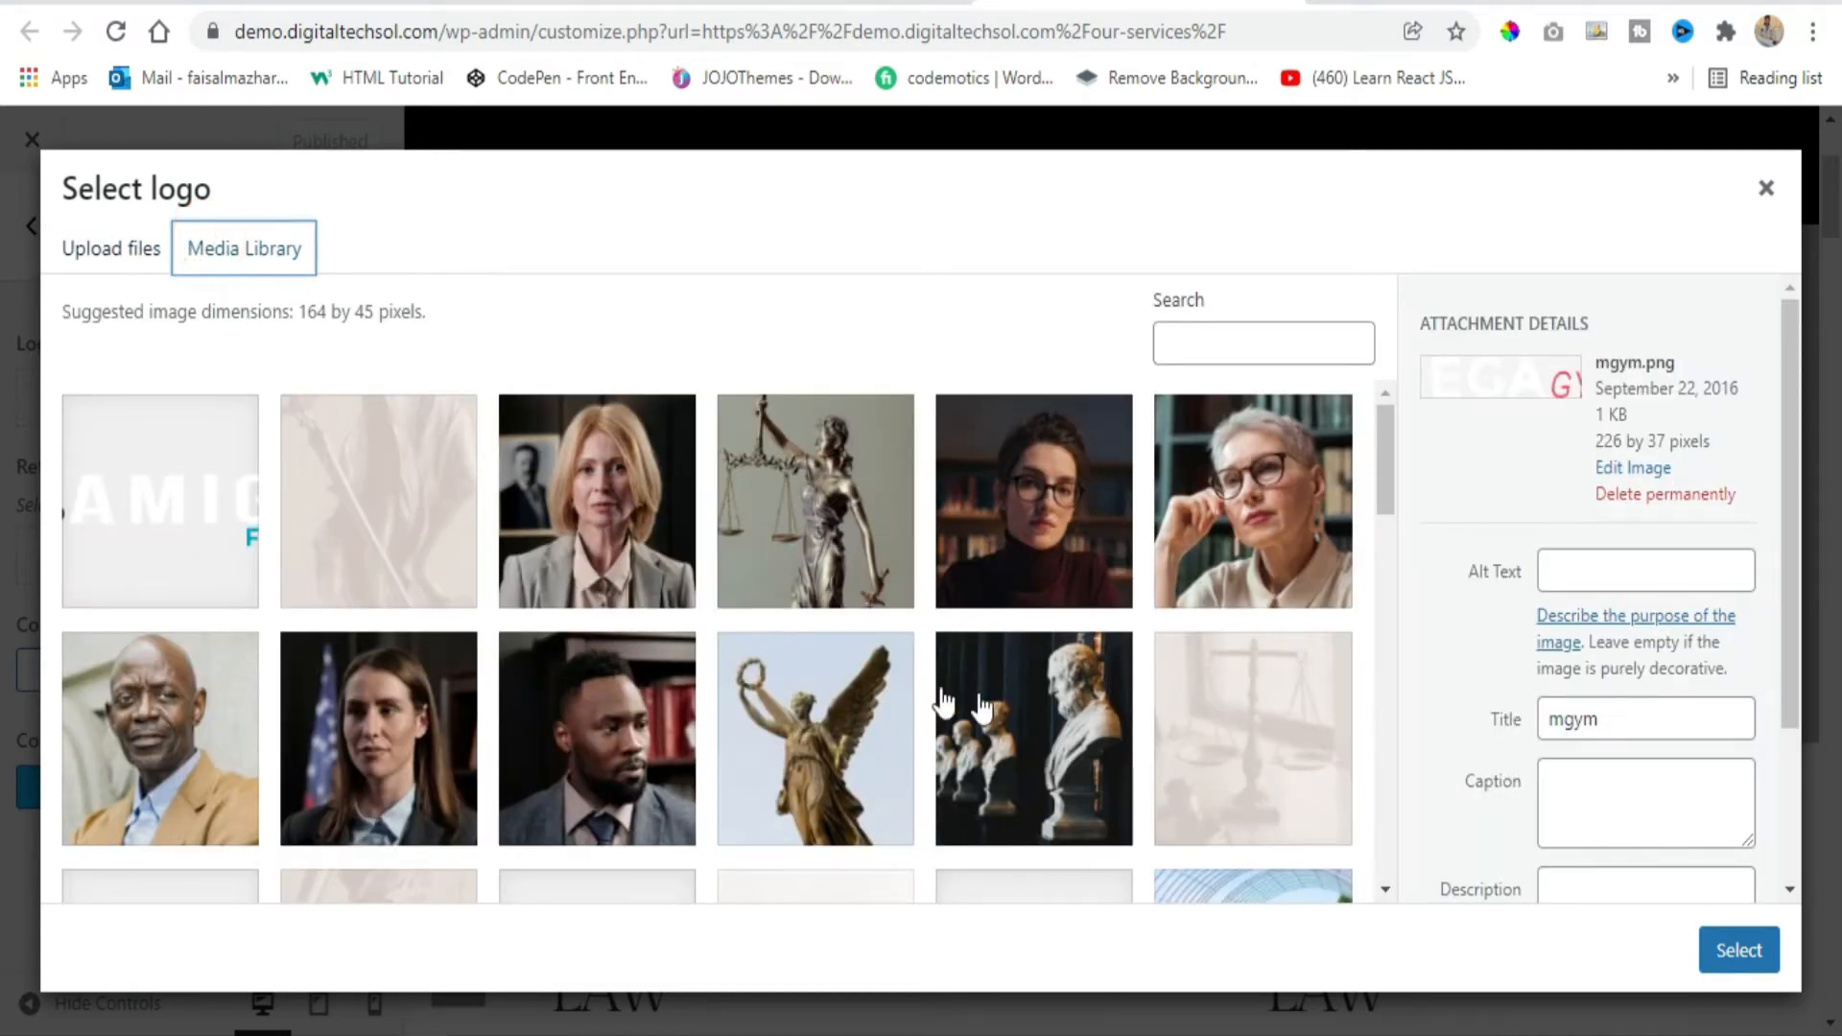
scroll(489, 614, "down", 5)
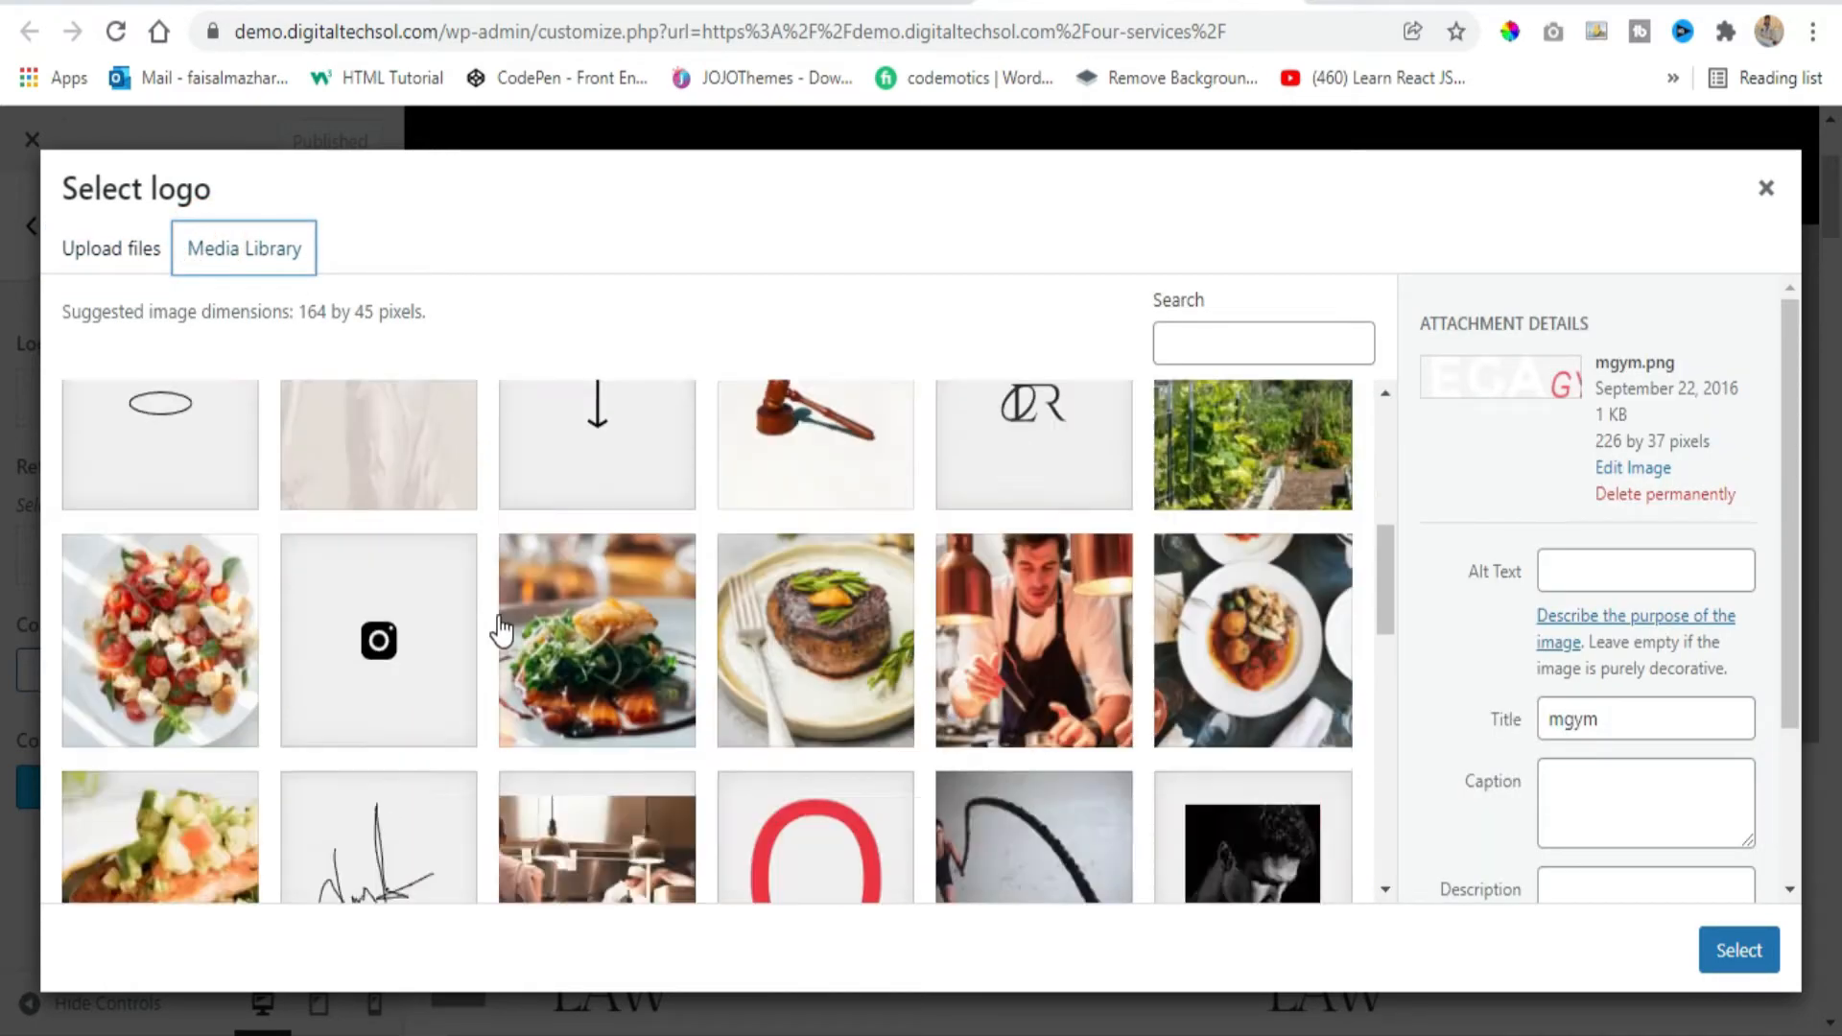
scroll(500, 630, "down", 5)
left_click(1727, 954)
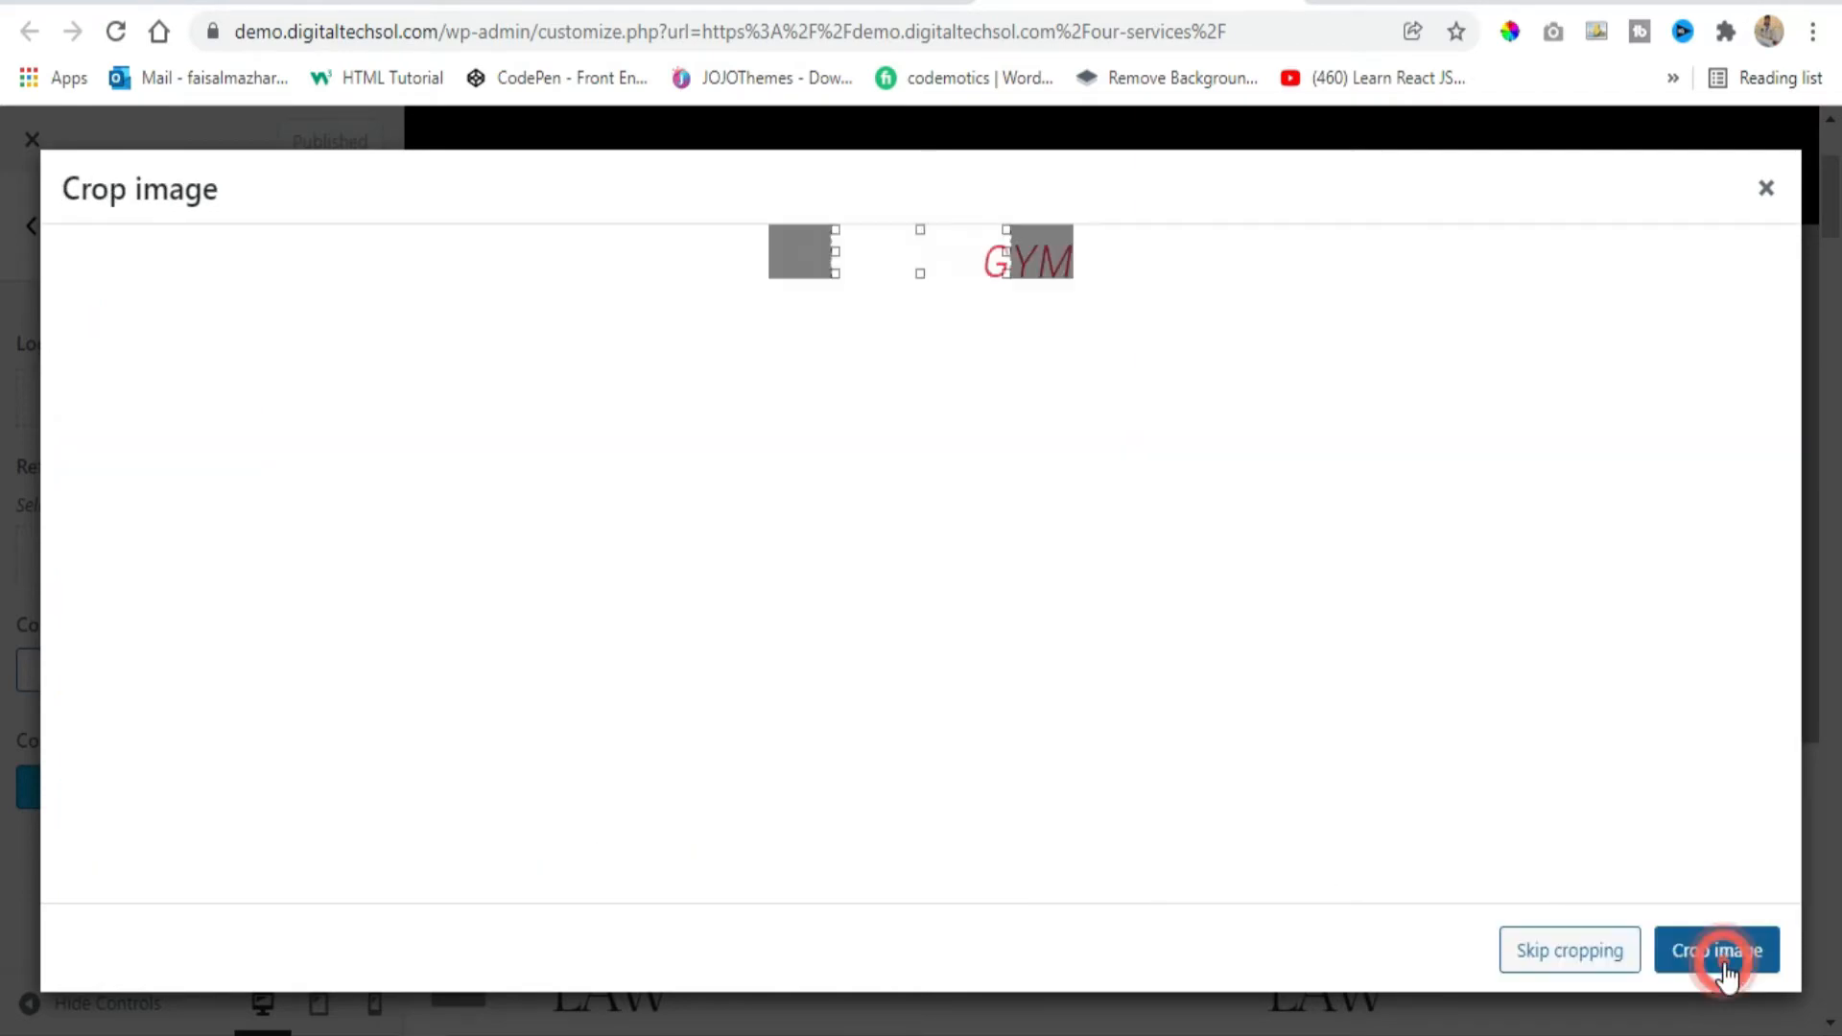
left_click(1583, 952)
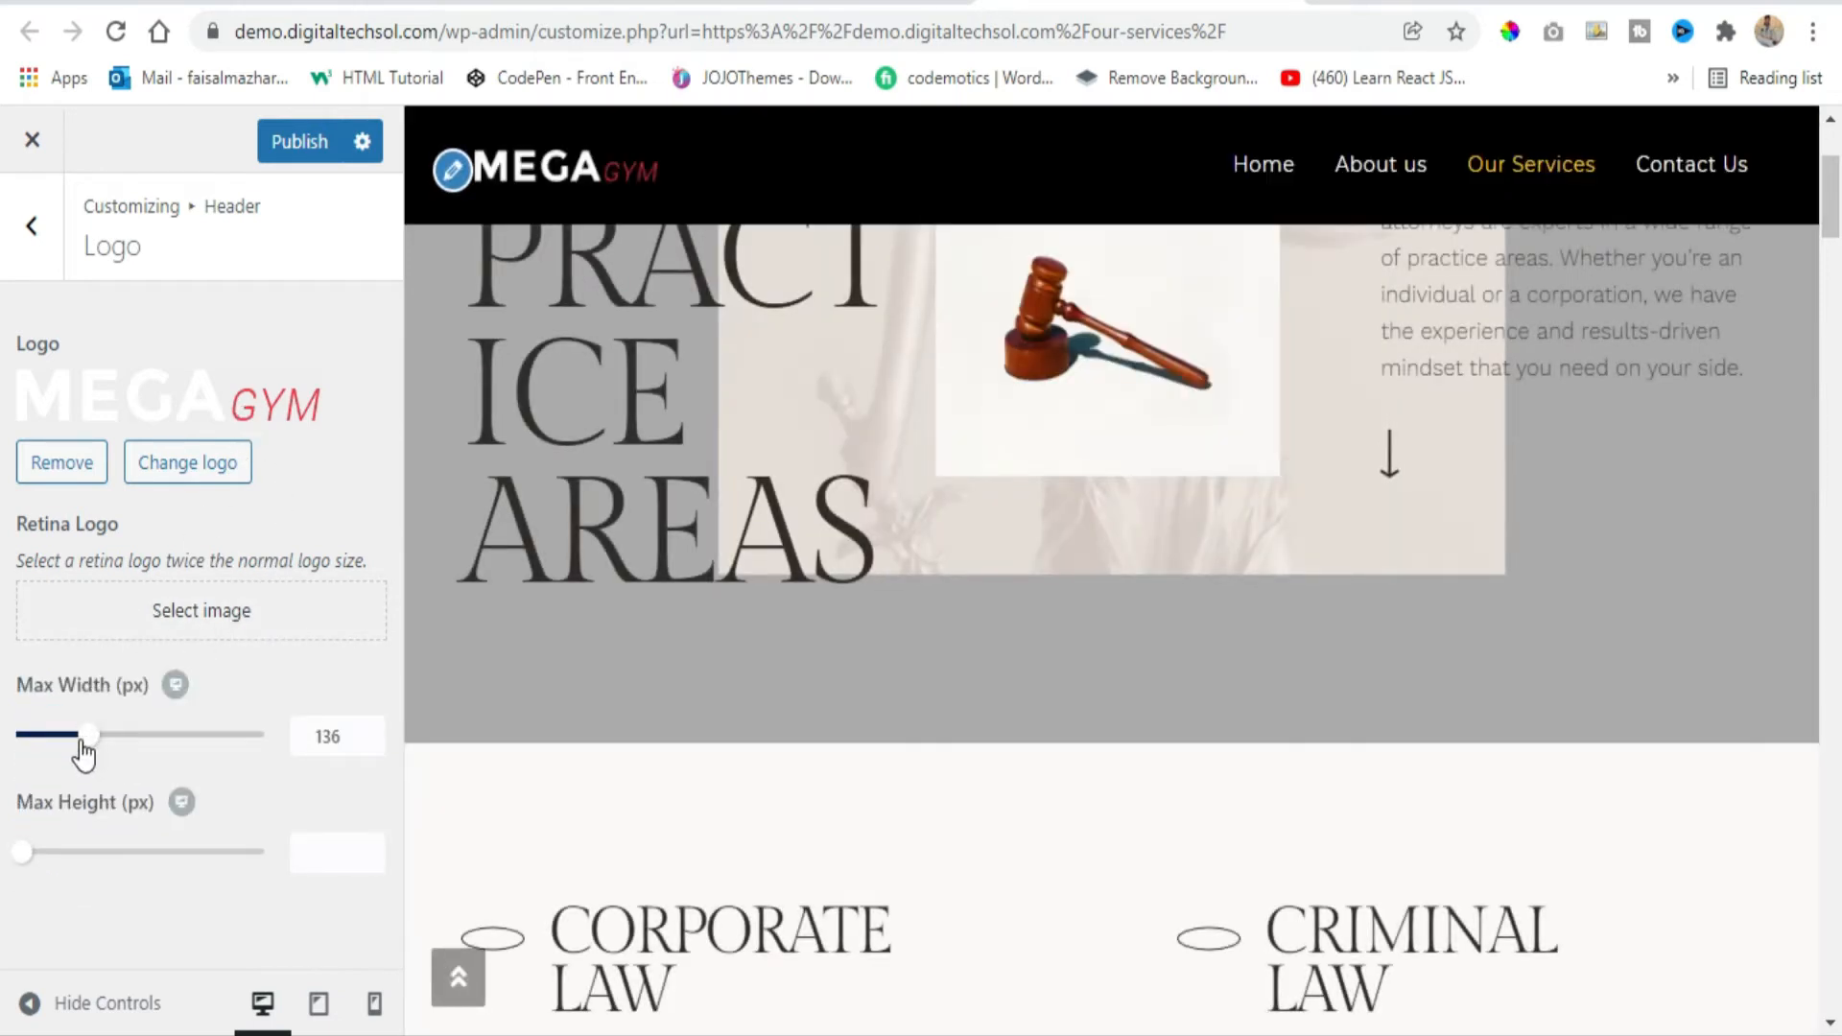
Set the logo's maximum width and maximum height to 500 px and publish the changes.
left_click_drag(86, 736, 396, 764)
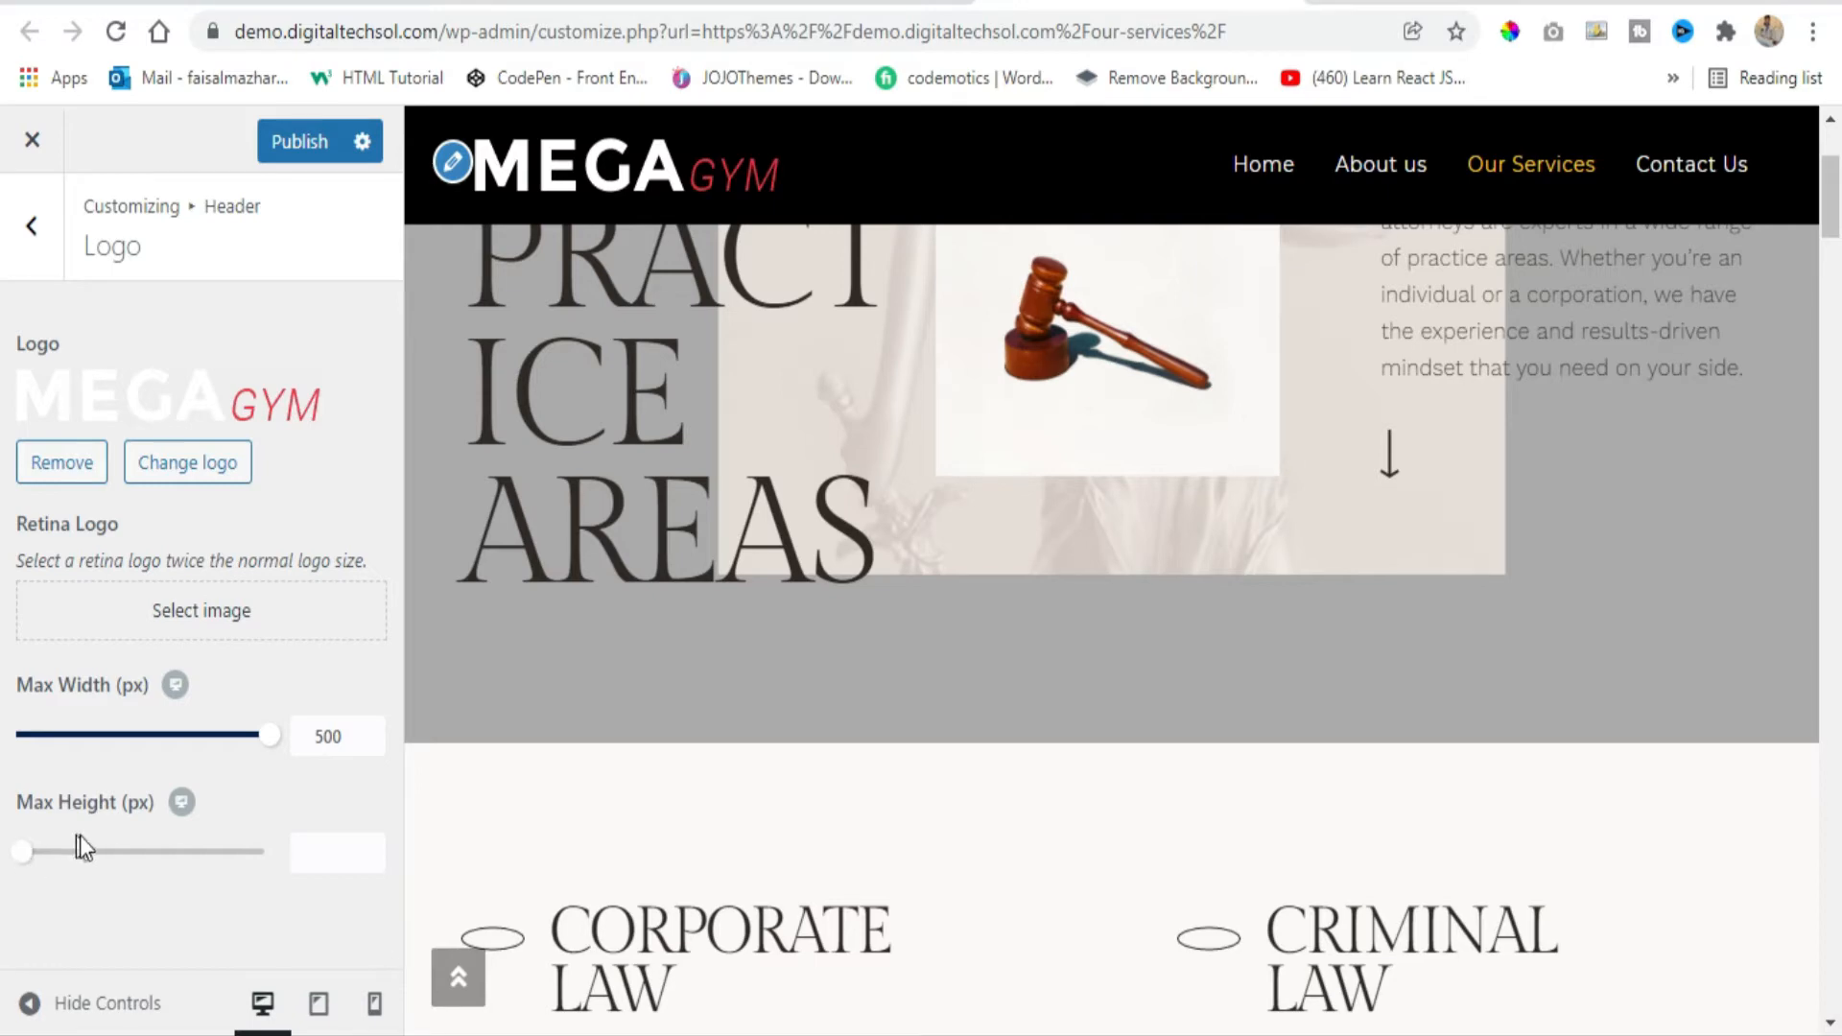
left_click_drag(23, 852, 291, 867)
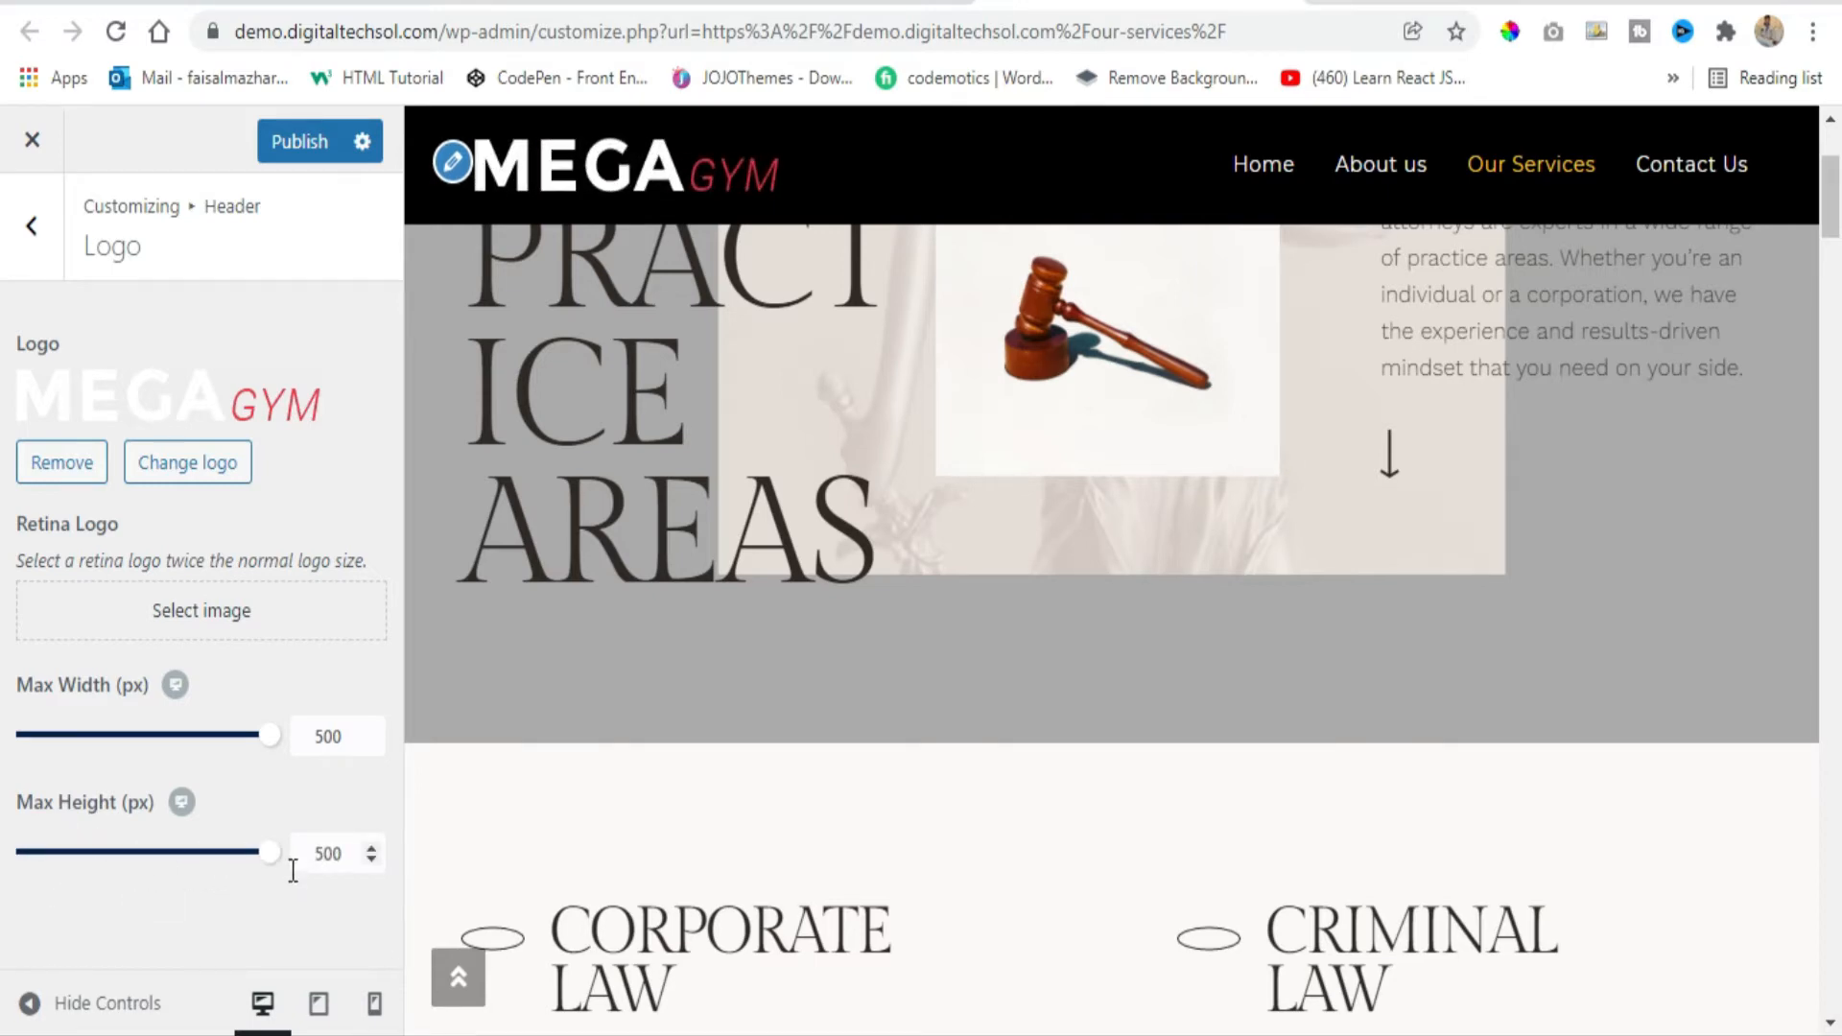
left_click(291, 165)
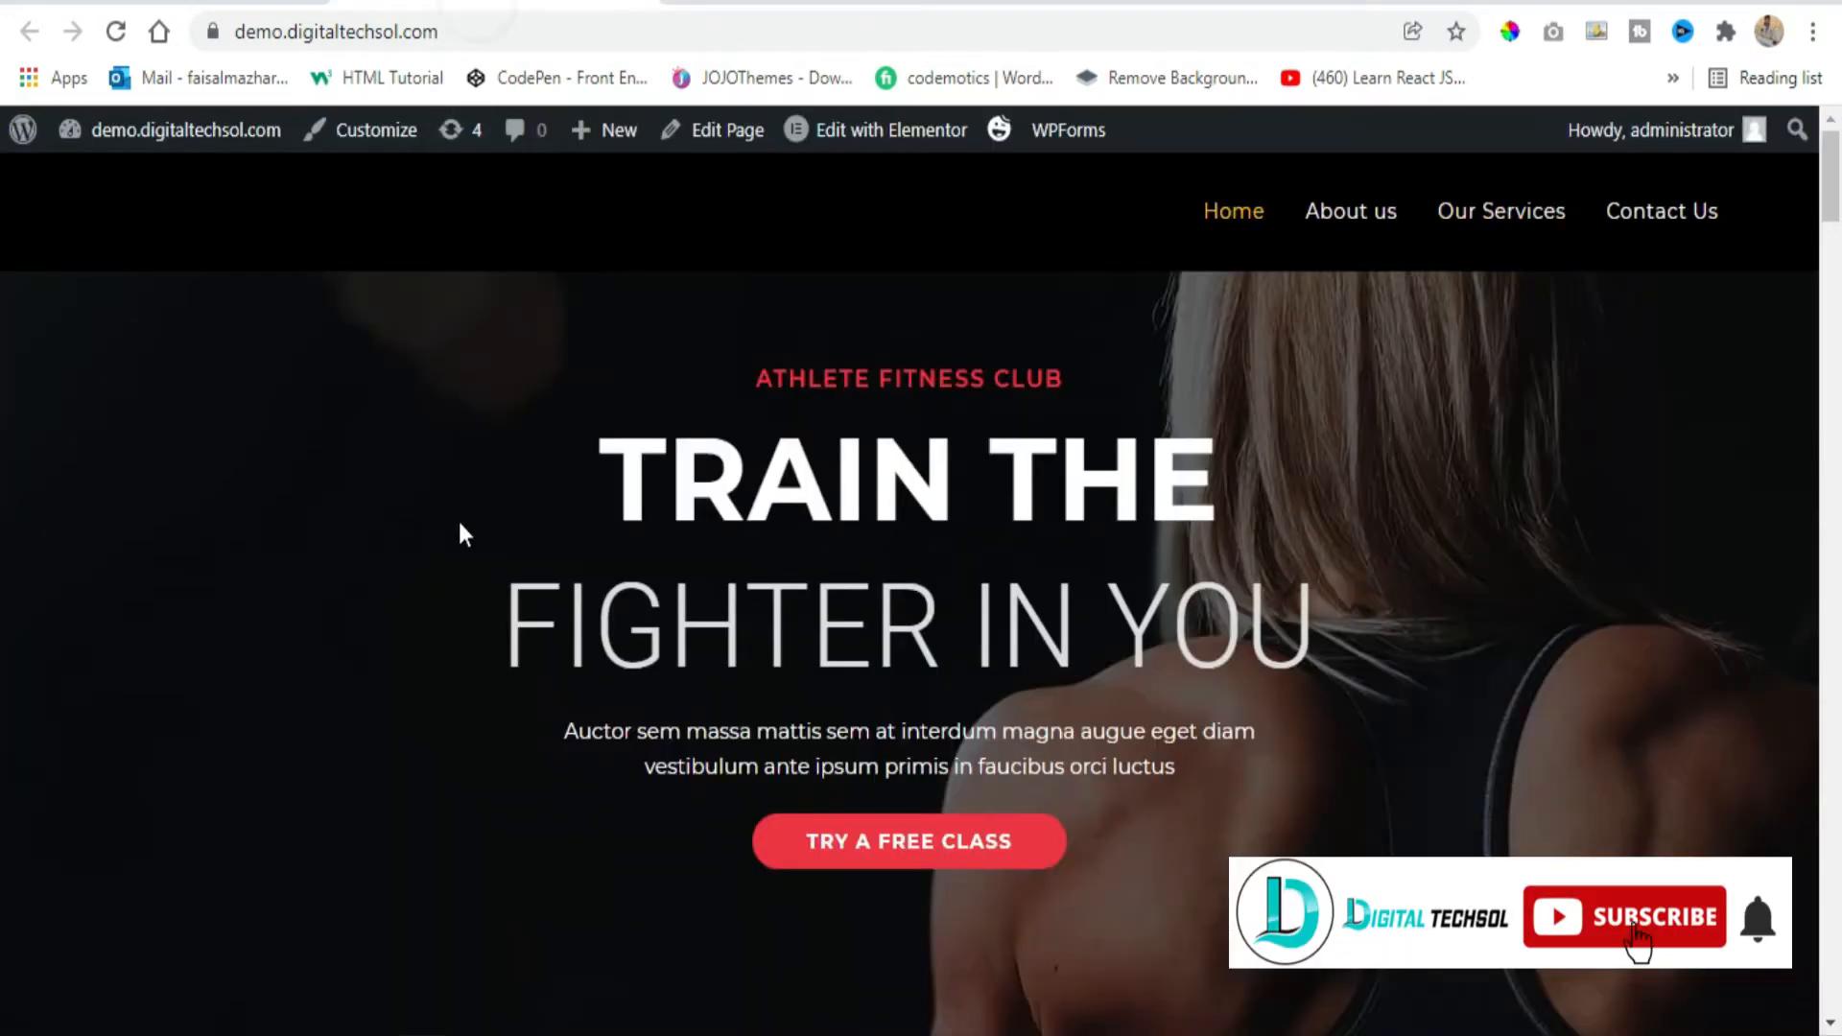
Reload the live site and check the header logo on the Home, Contact Us and Our Services pages.
key("F5")
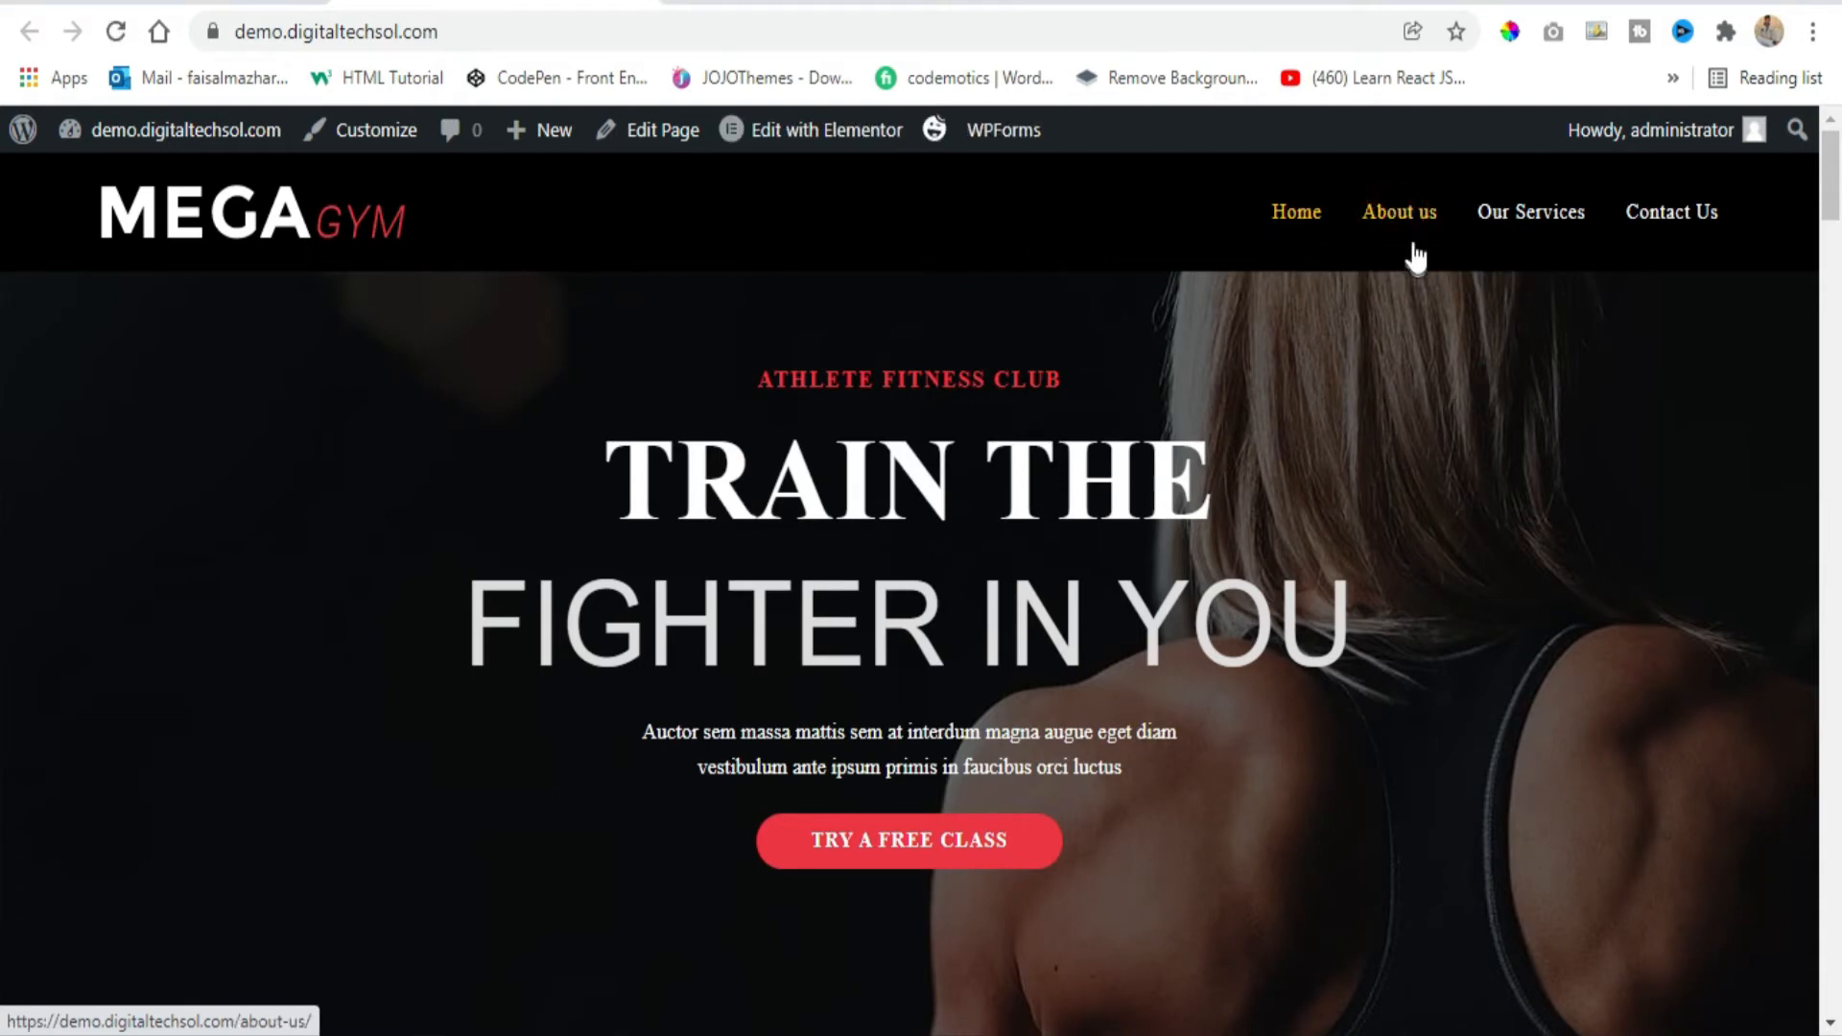
left_click(1645, 230)
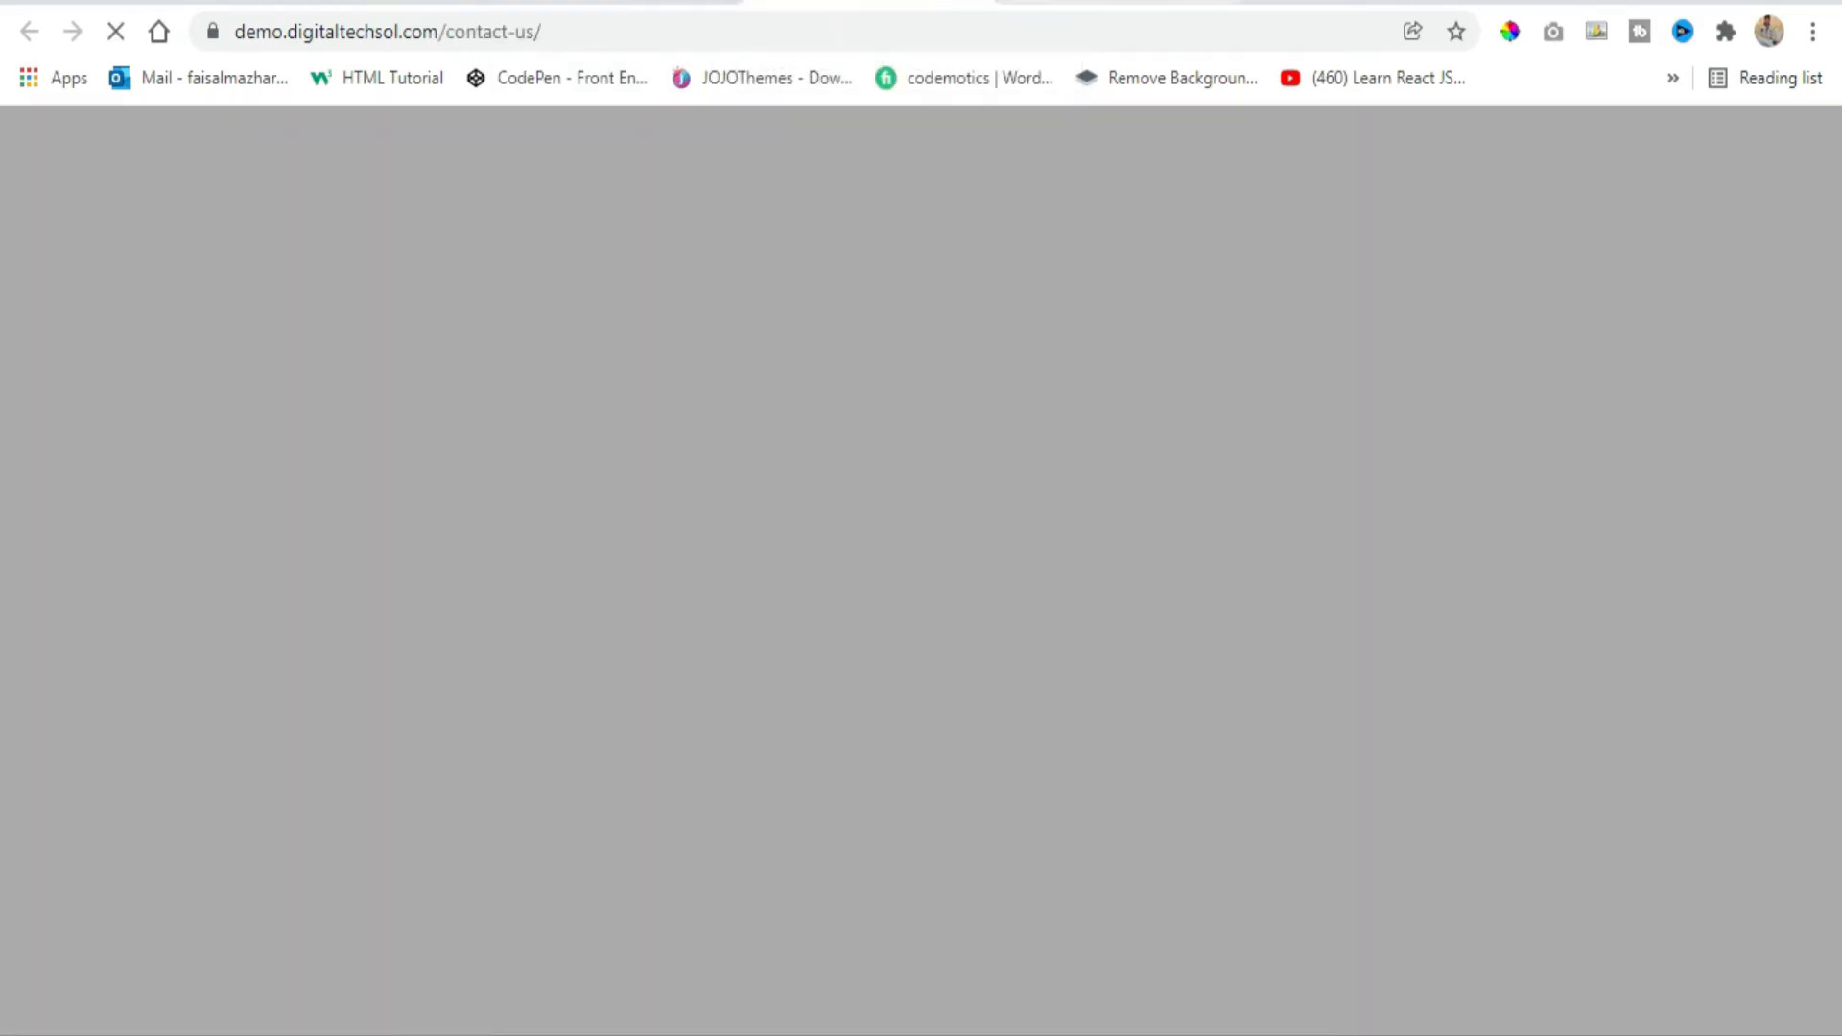
left_click(1052, 2)
left_click(116, 29)
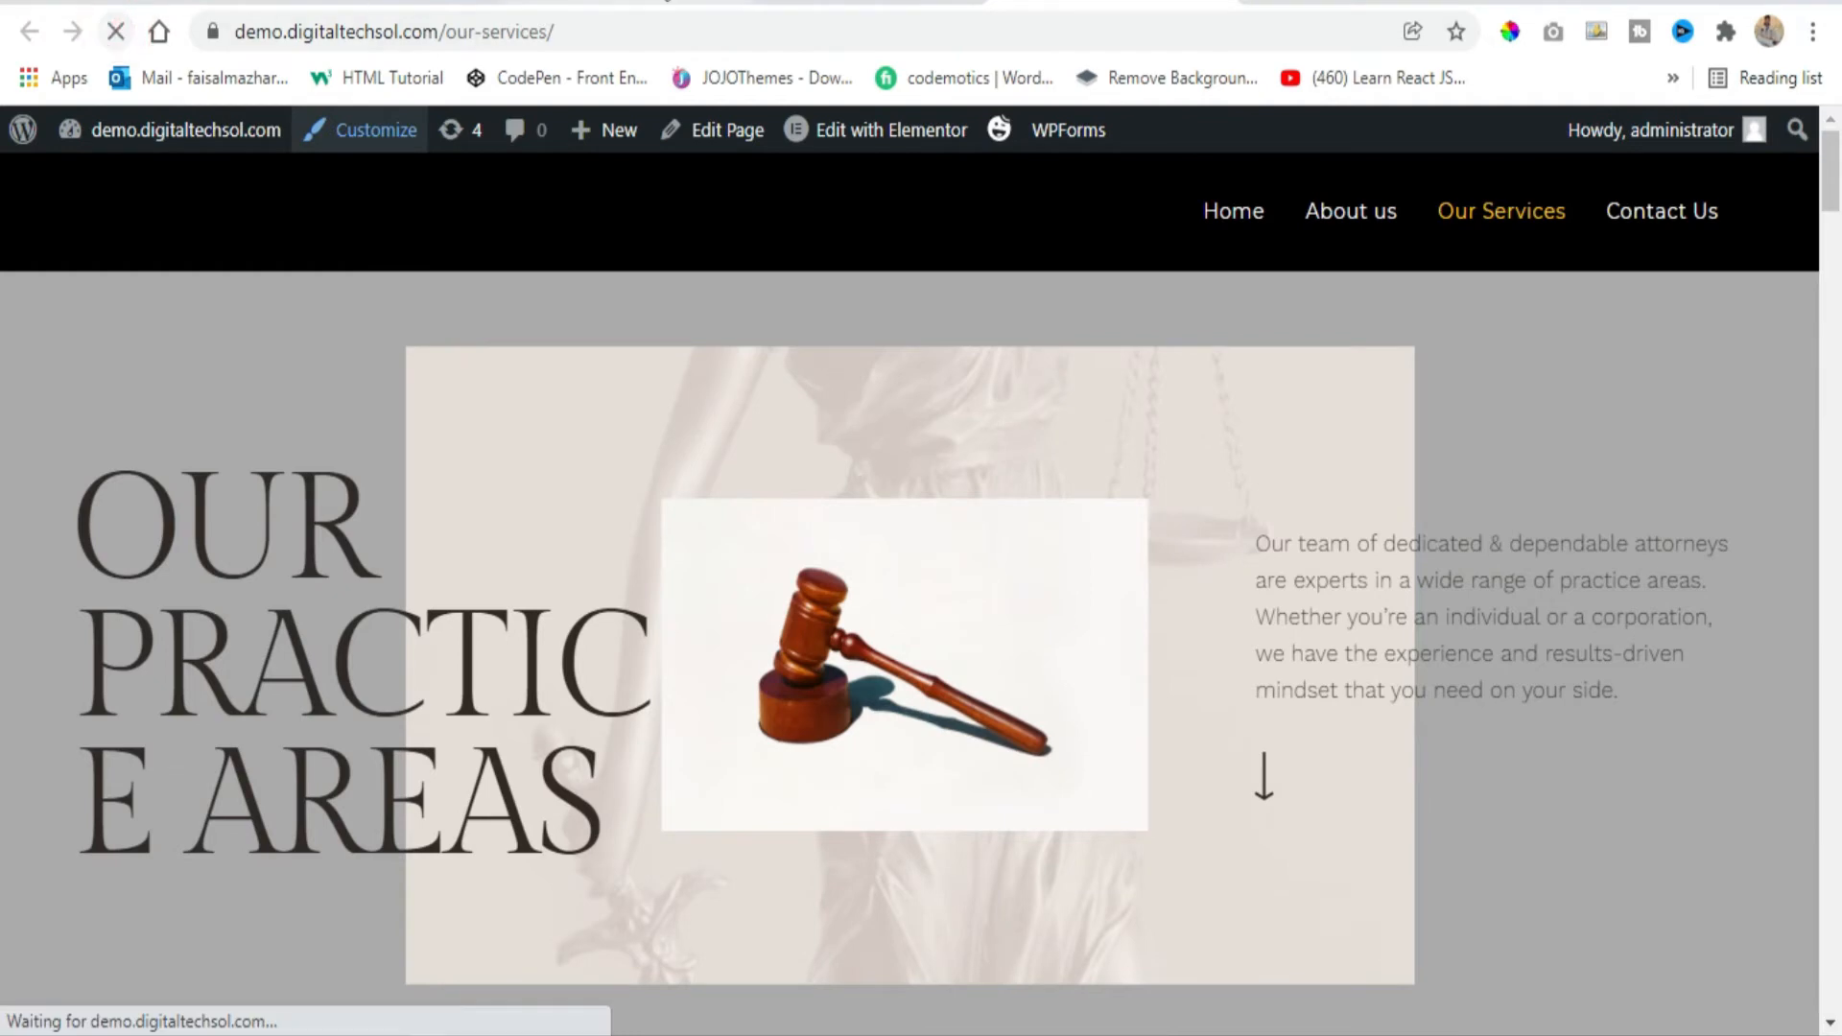
left_click(588, 4)
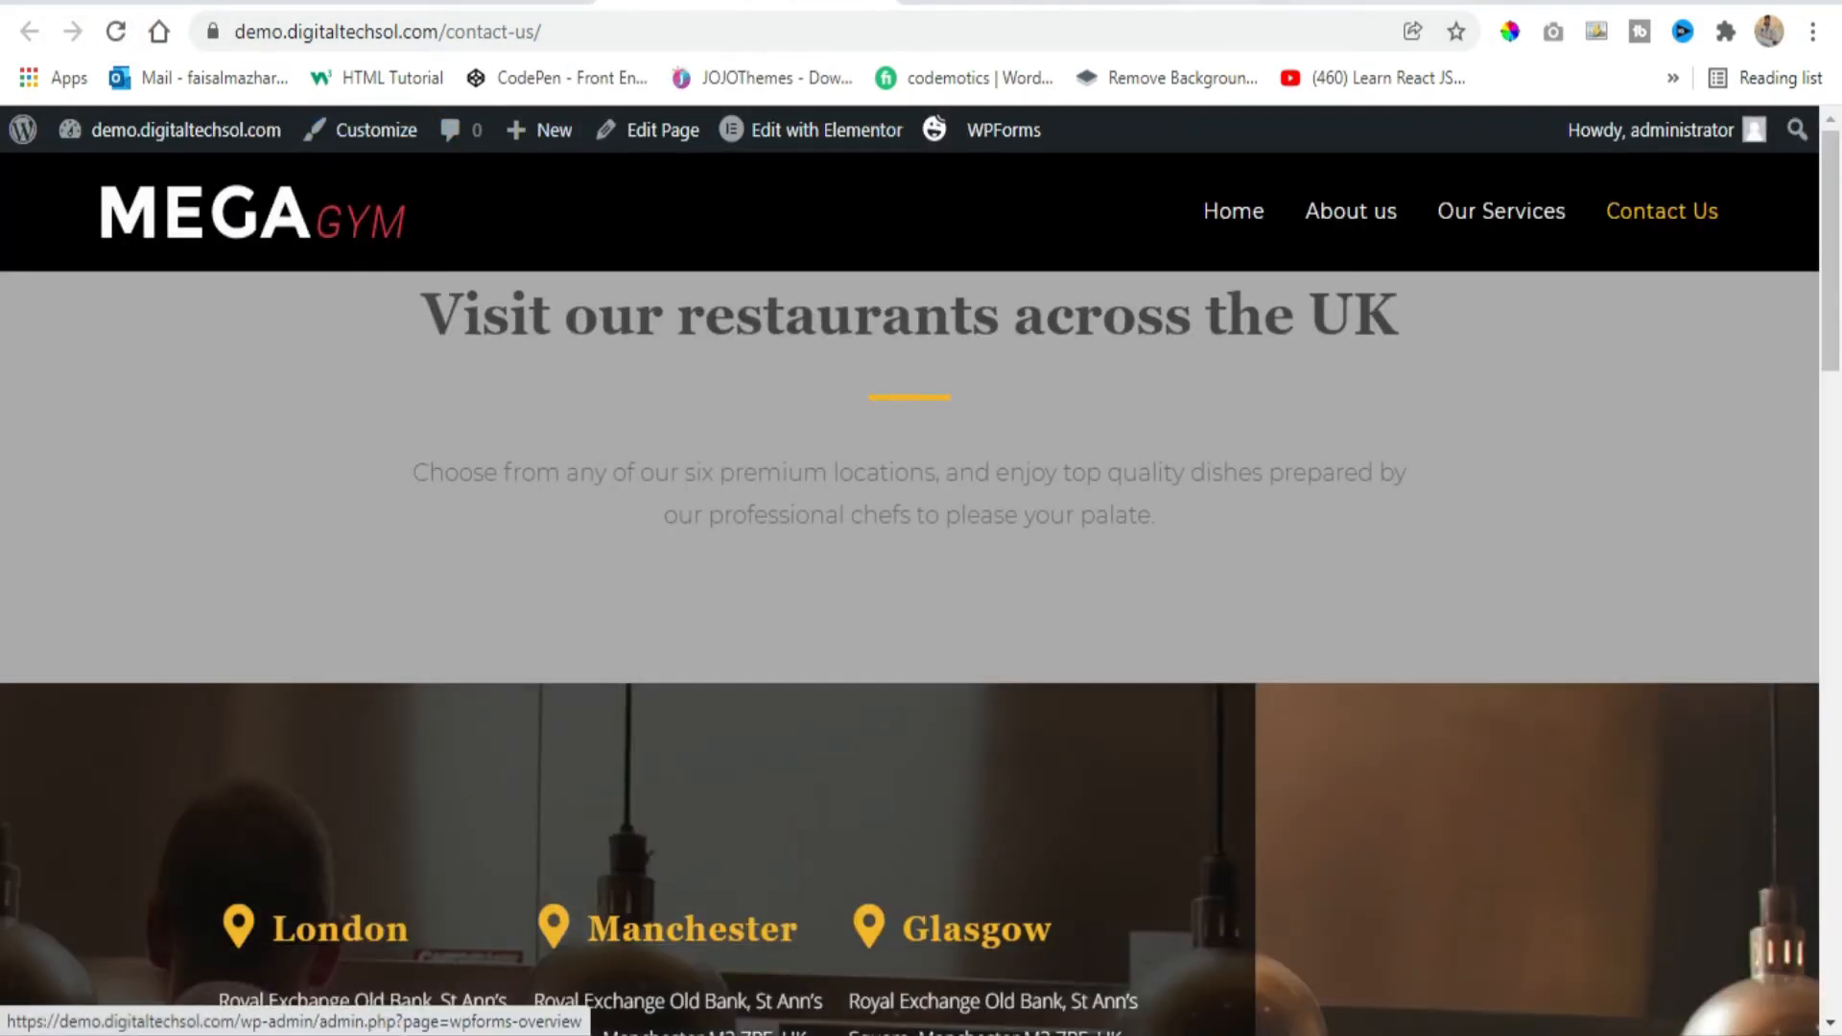
left_click(959, 4)
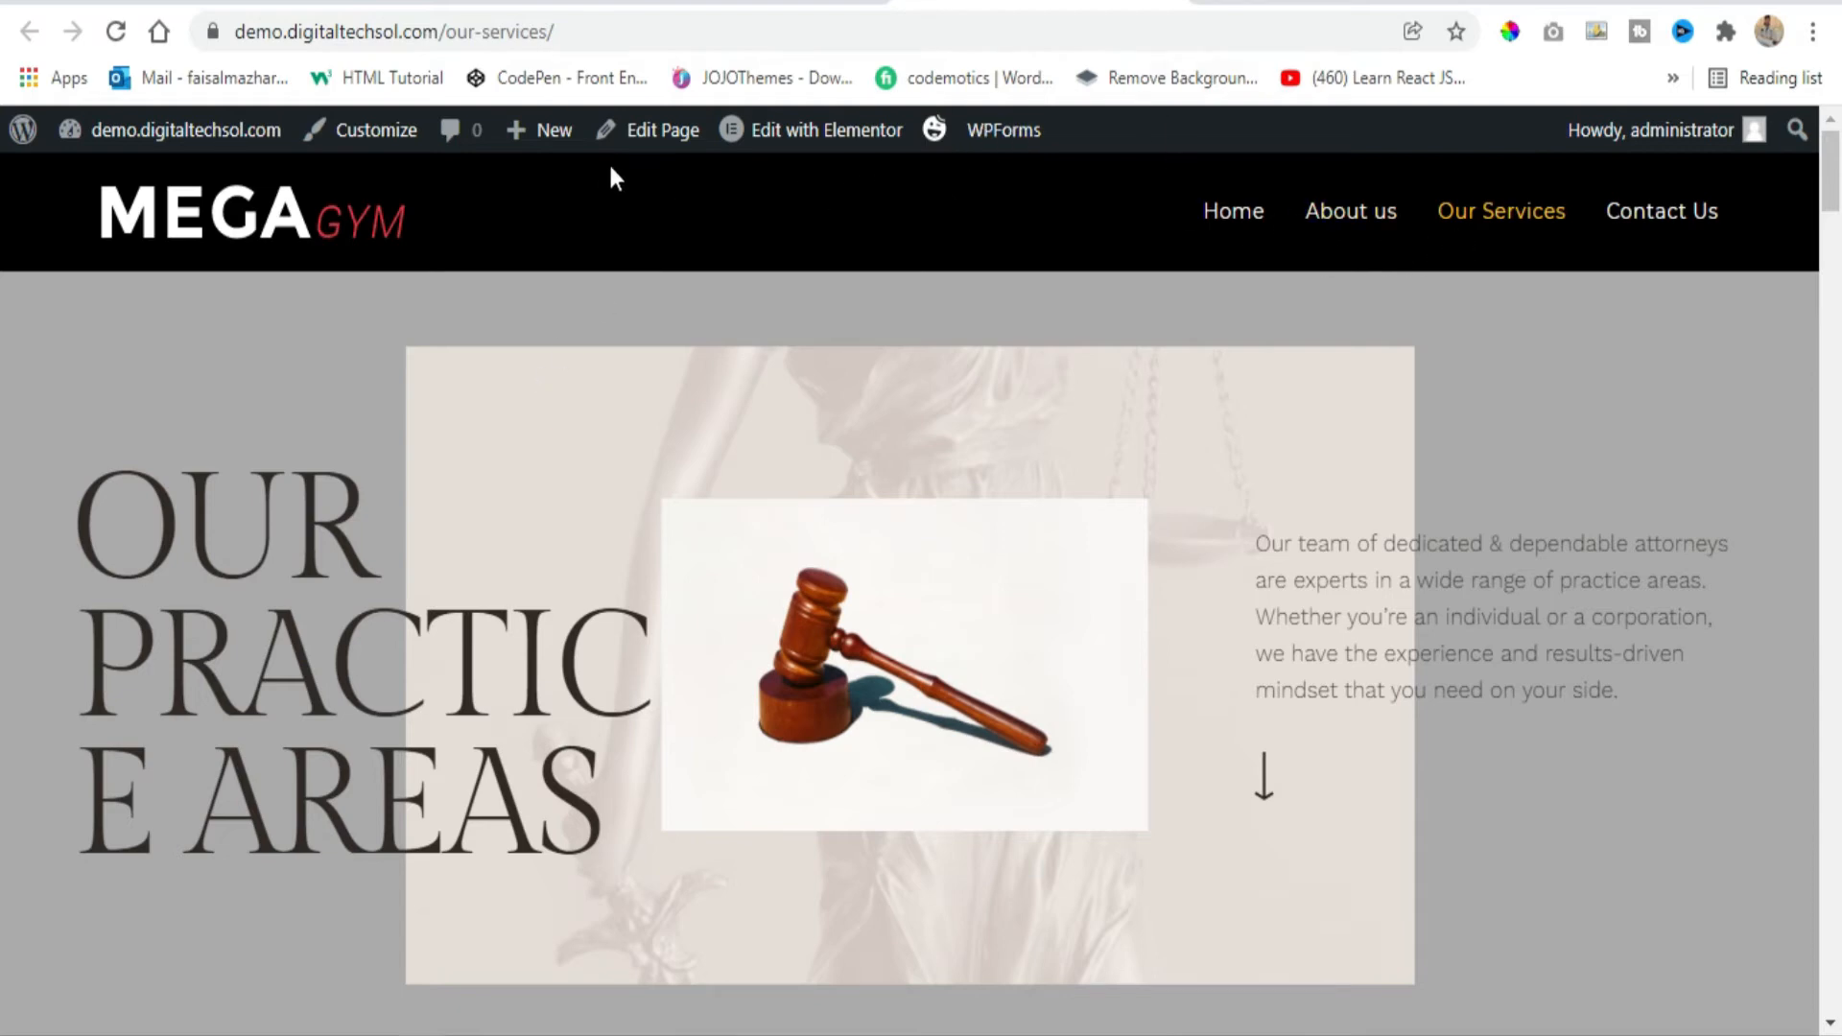
scroll(550, 498, "down", 6)
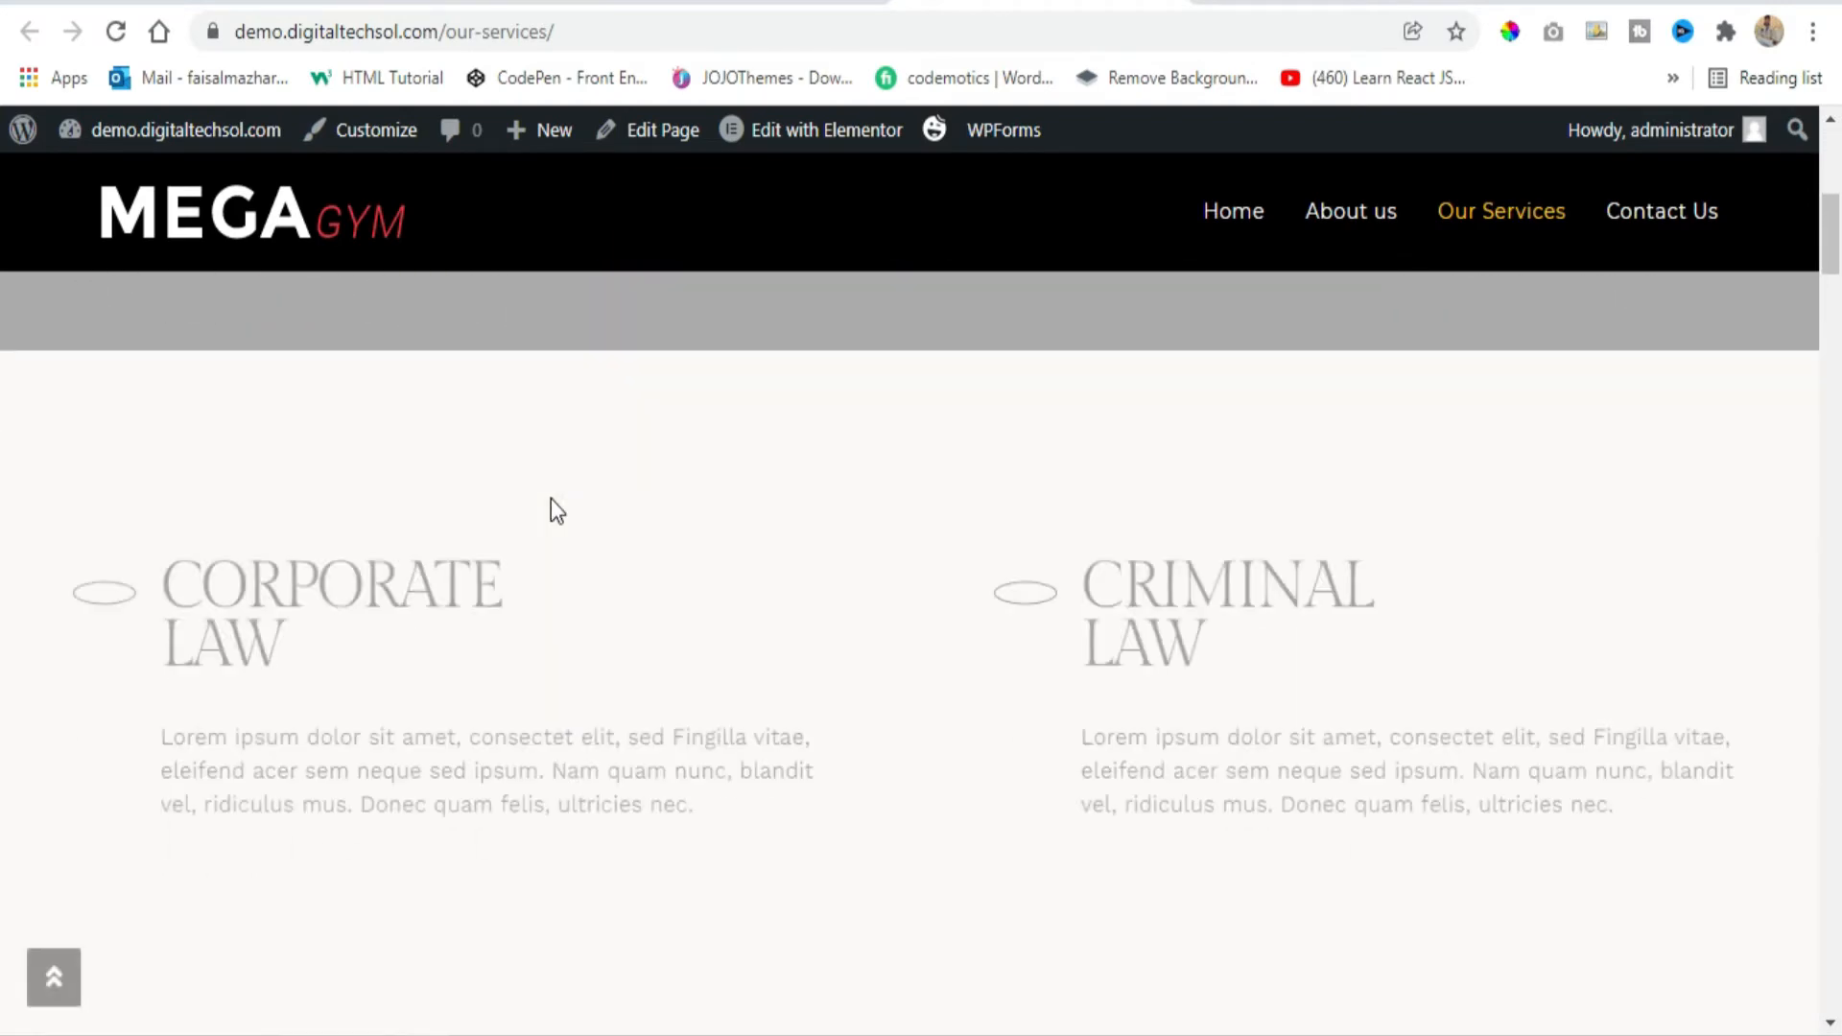
scroll(552, 500, "up", 6)
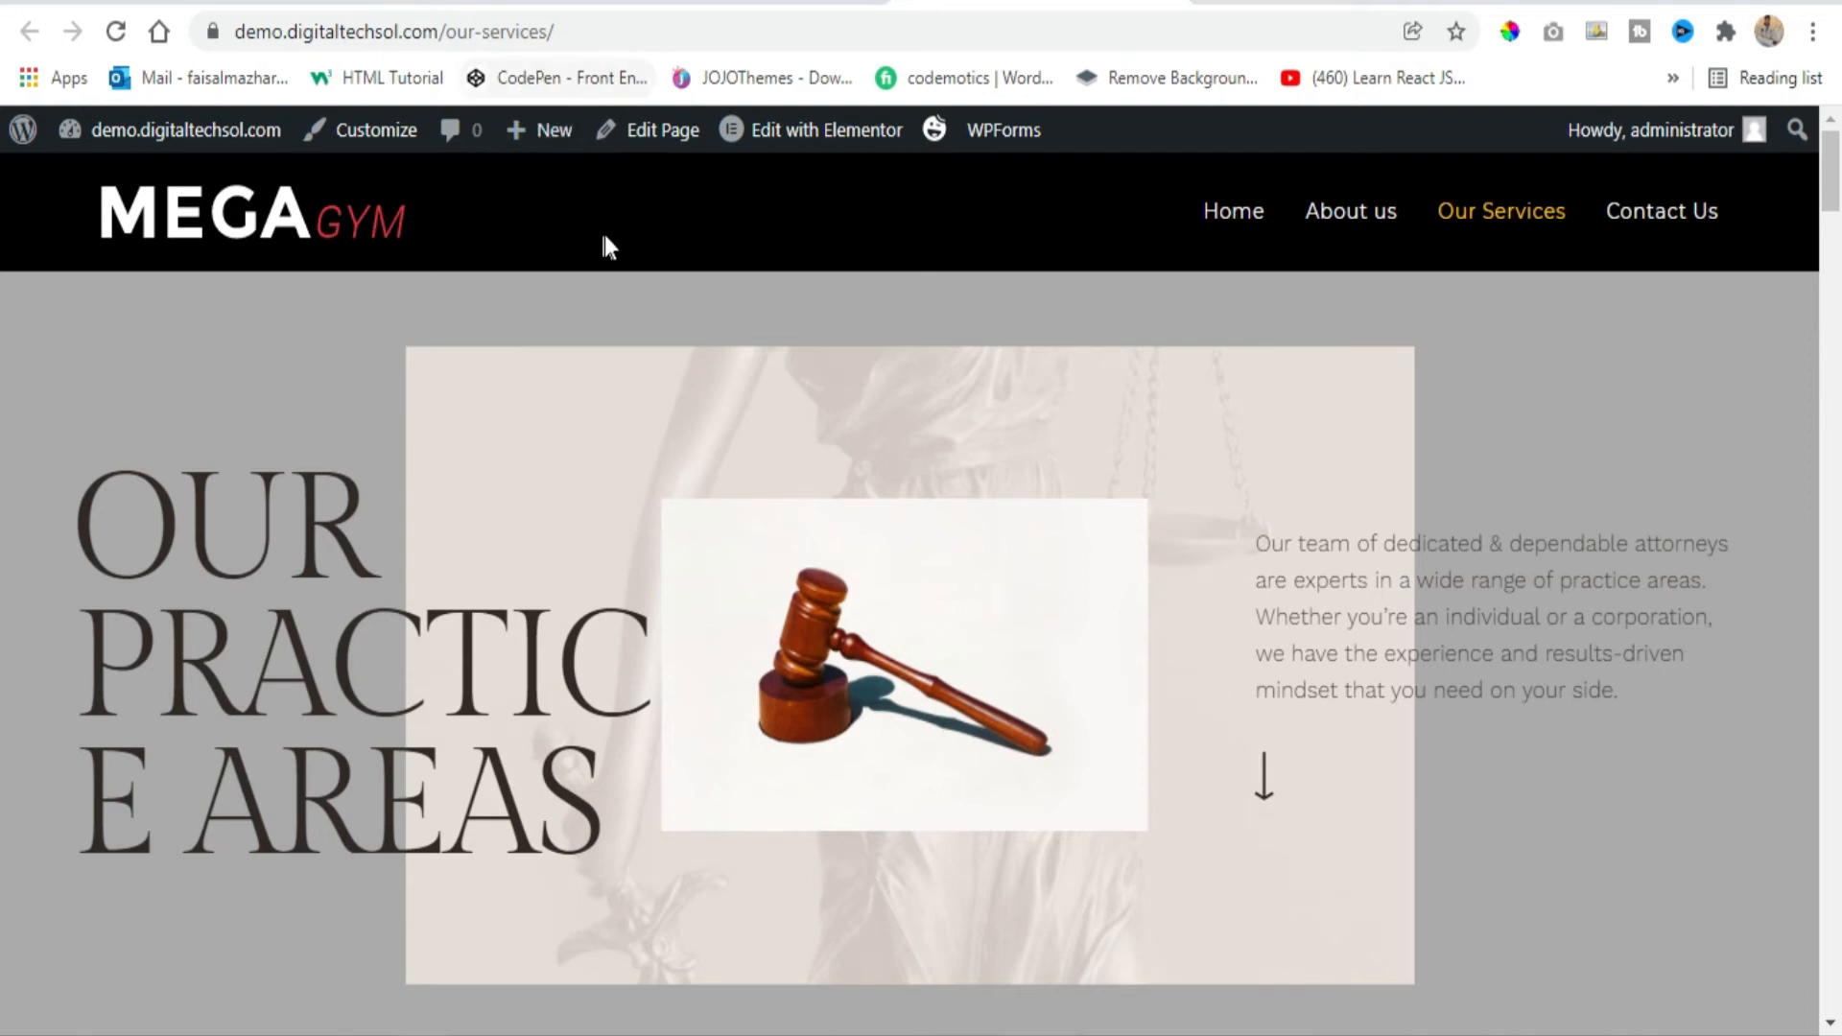
Open the Our Services page for editing in WordPress and show the logo options of its OceanWP settings.
right_click(664, 141)
left_click(744, 163)
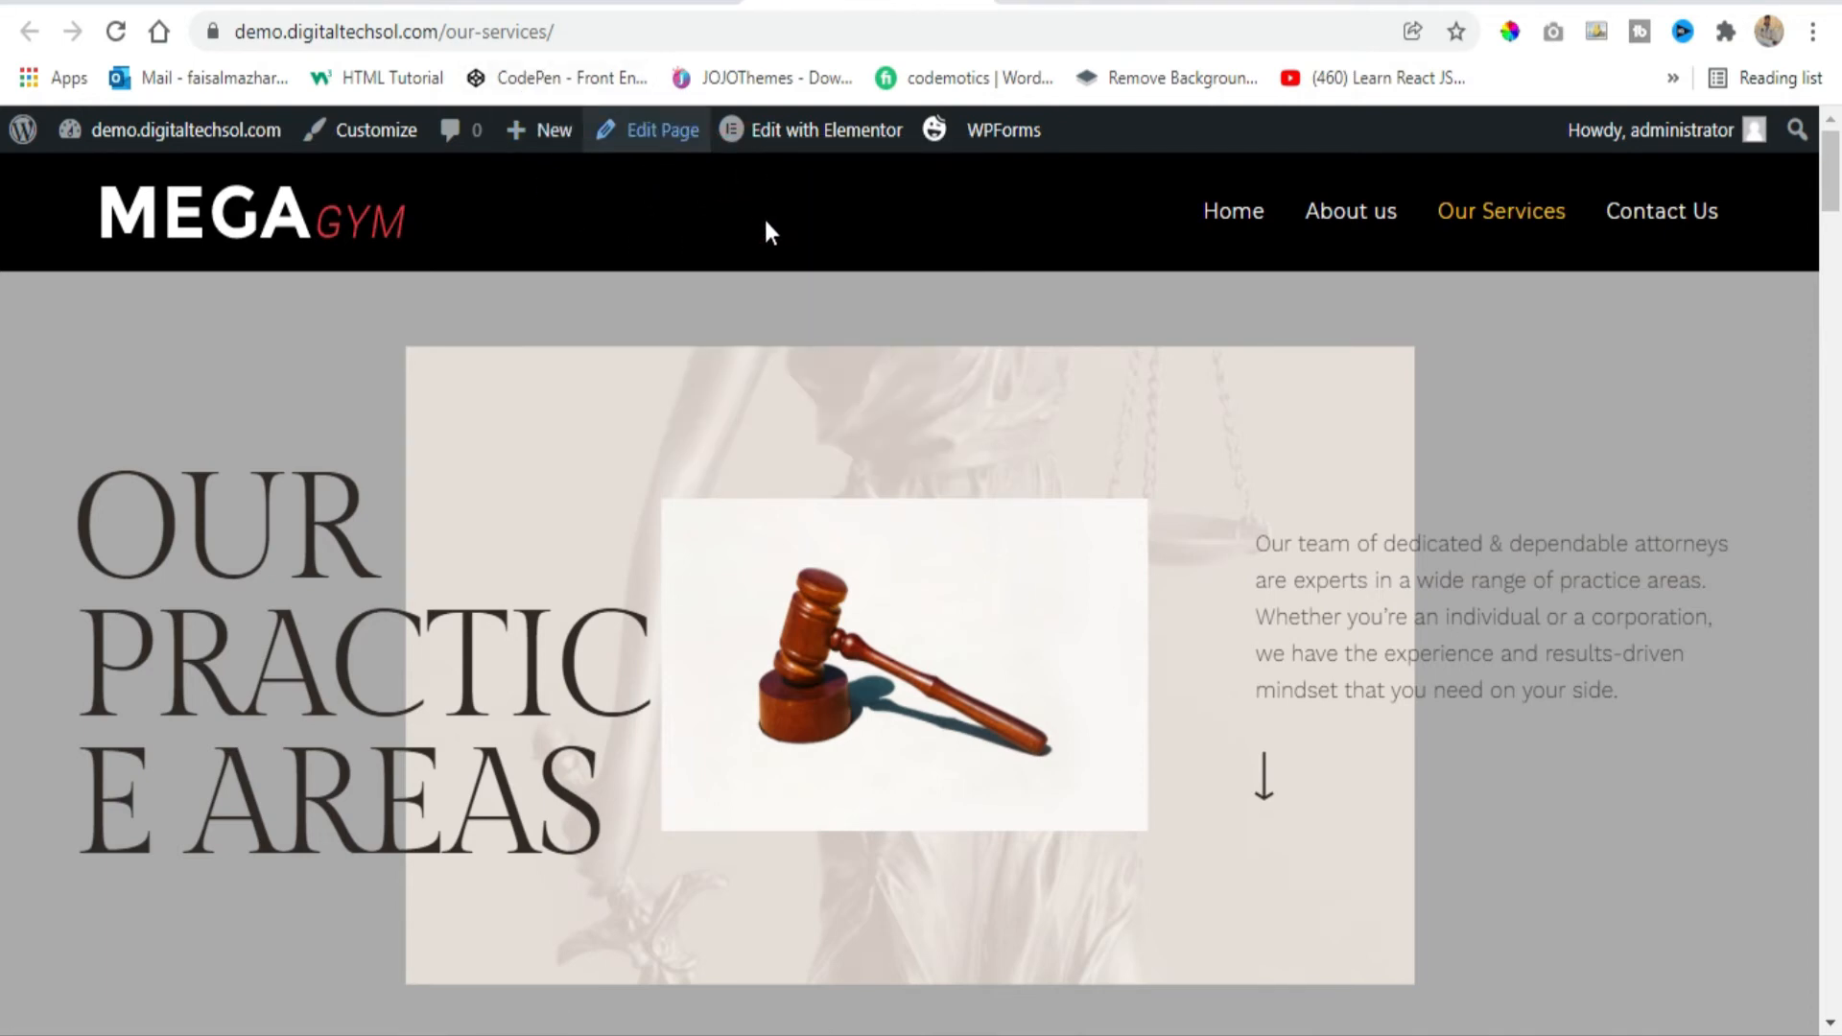
left_click(664, 130)
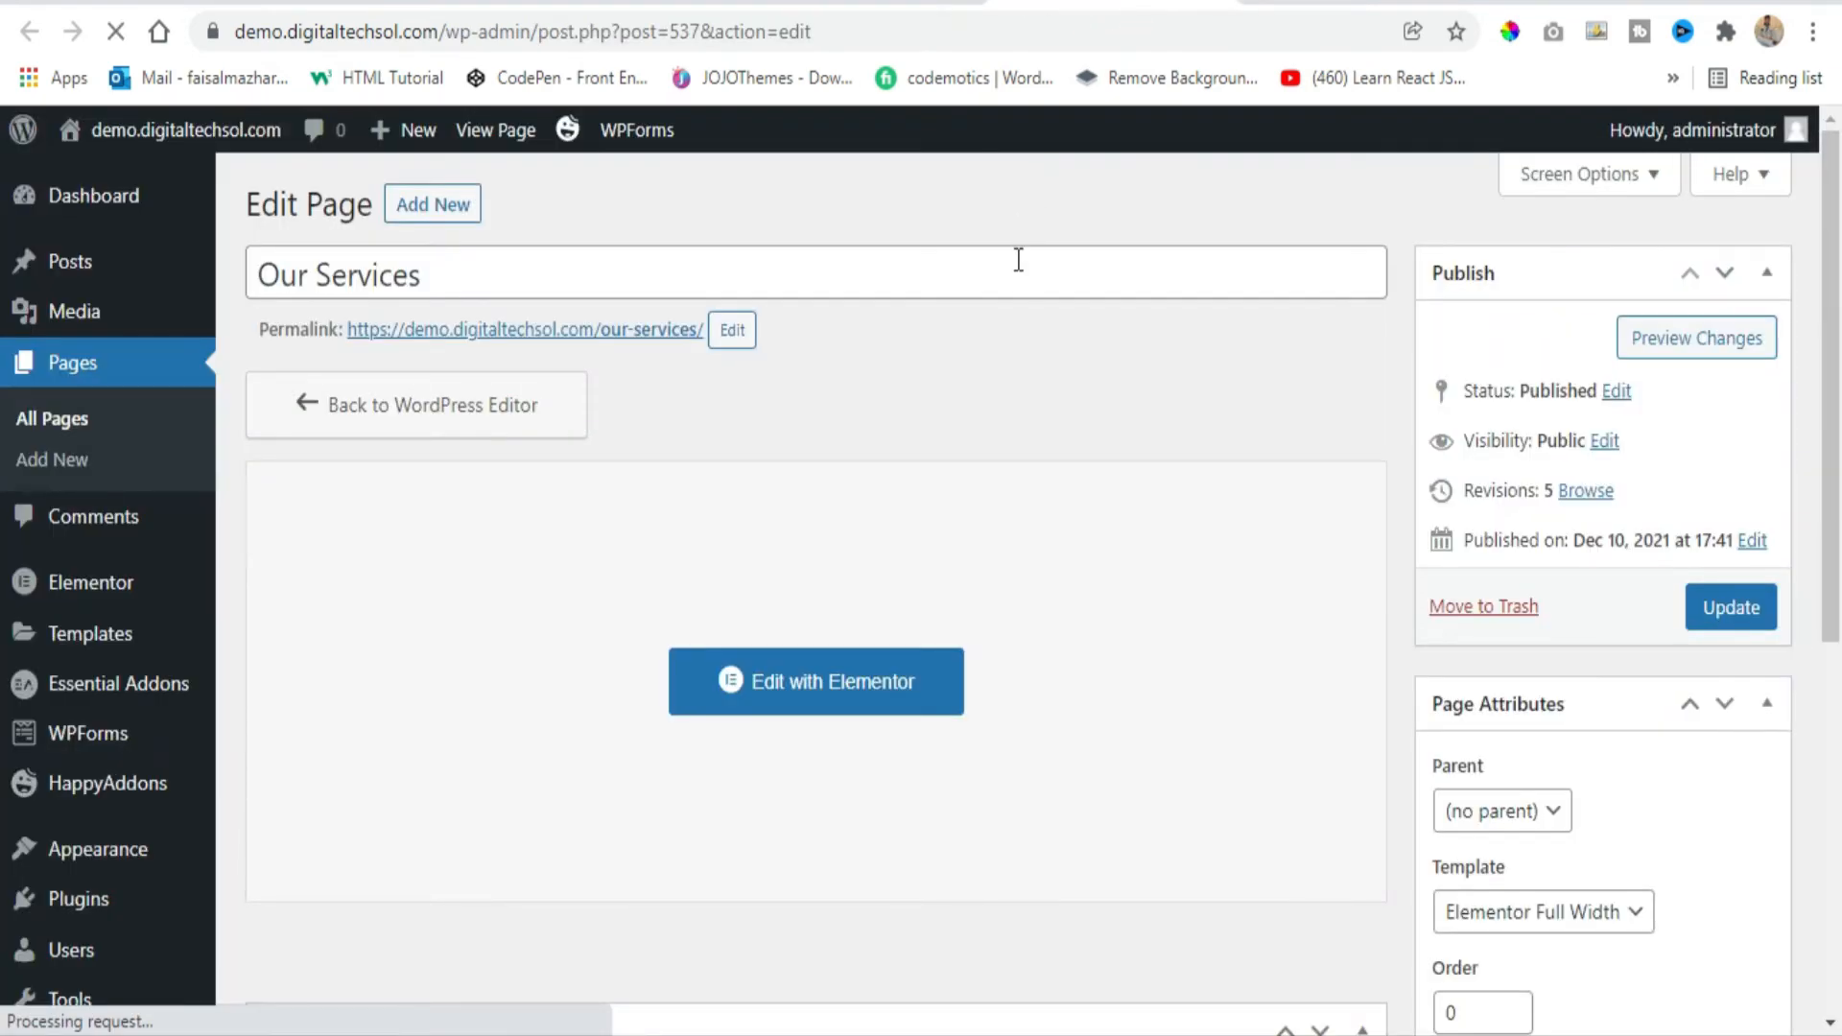
scroll(1023, 267, "down", 1)
scroll(1027, 273, "down", 5)
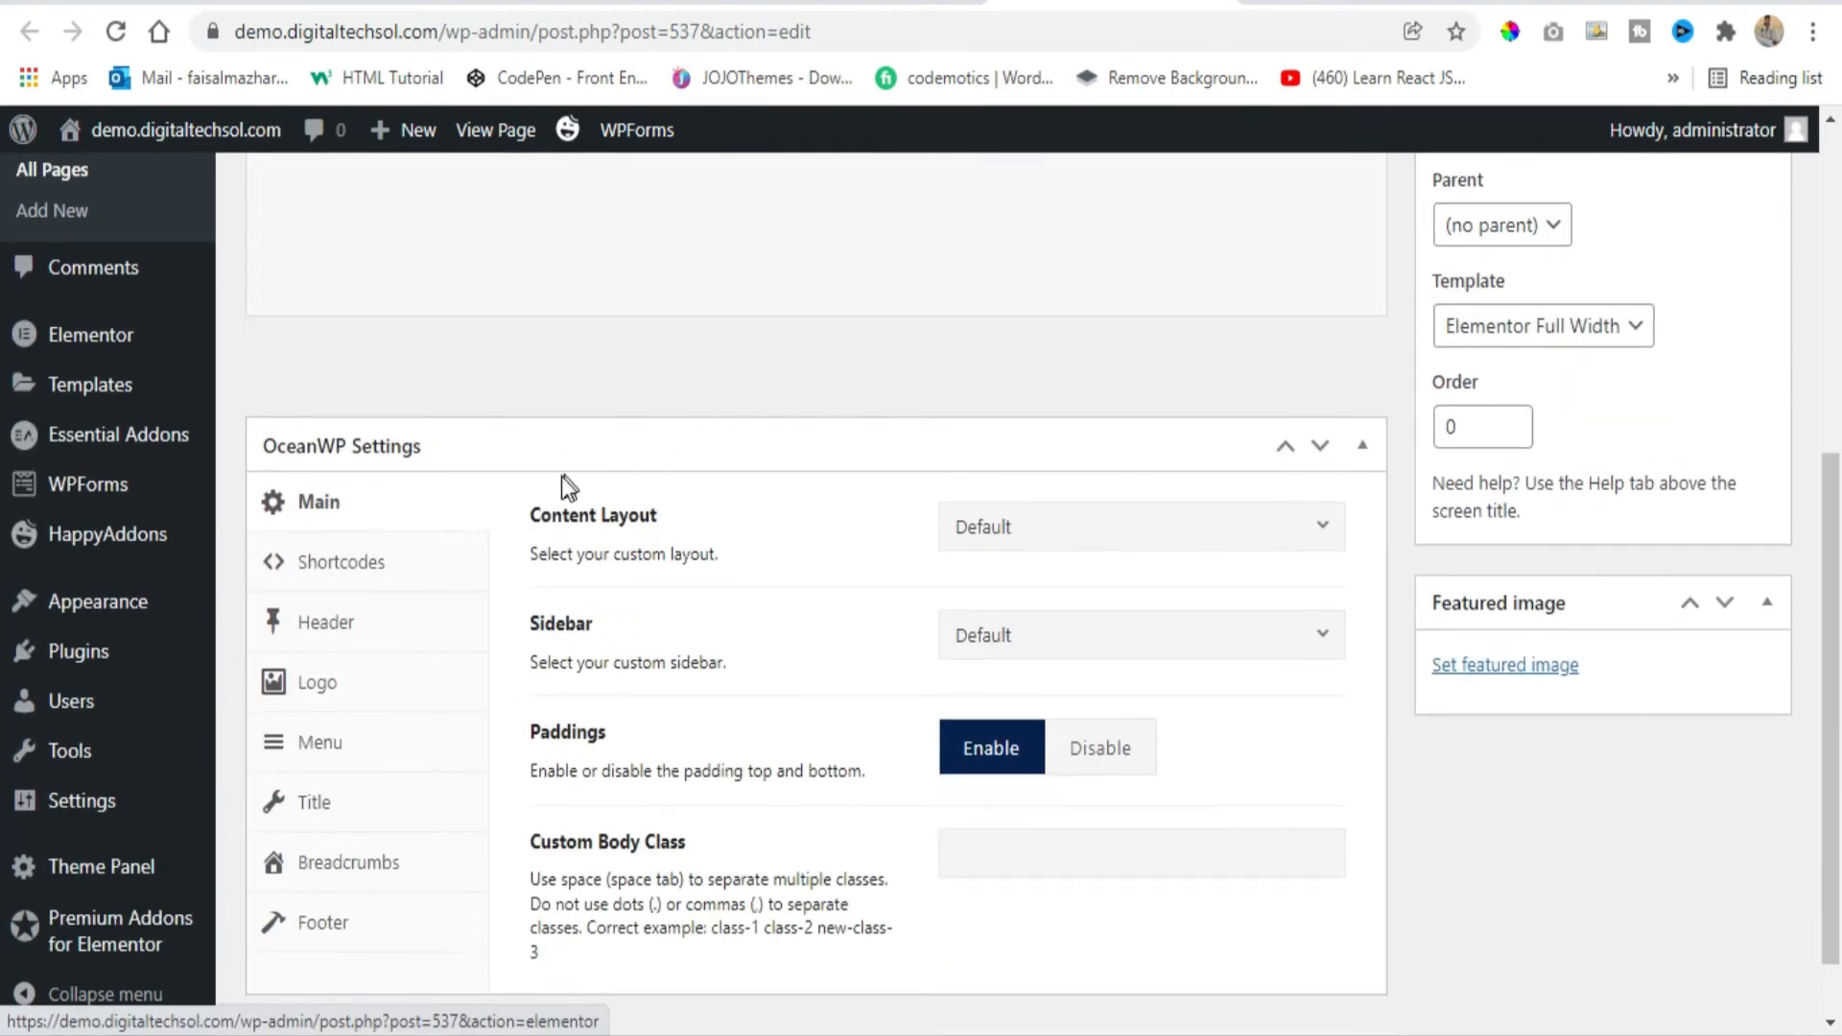
left_click(334, 698)
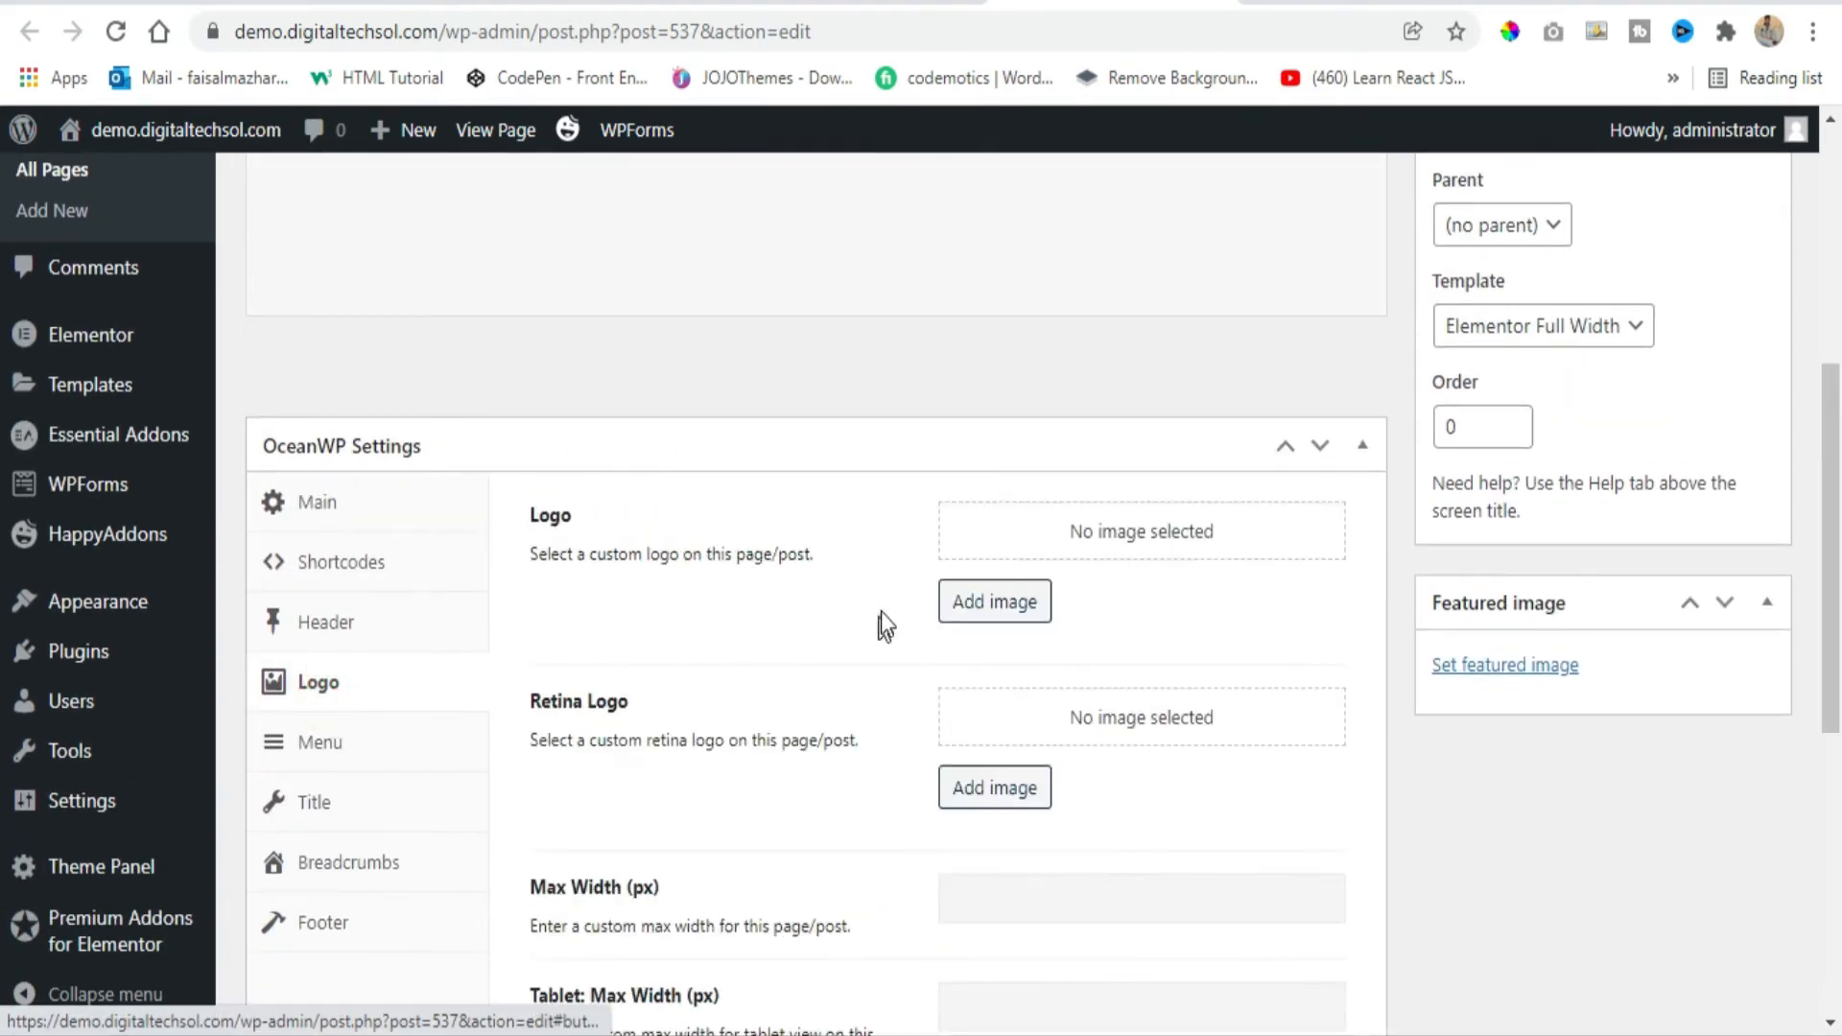
Add the FxHub logo from the media library as the page's custom logo and update the page.
left_click(994, 601)
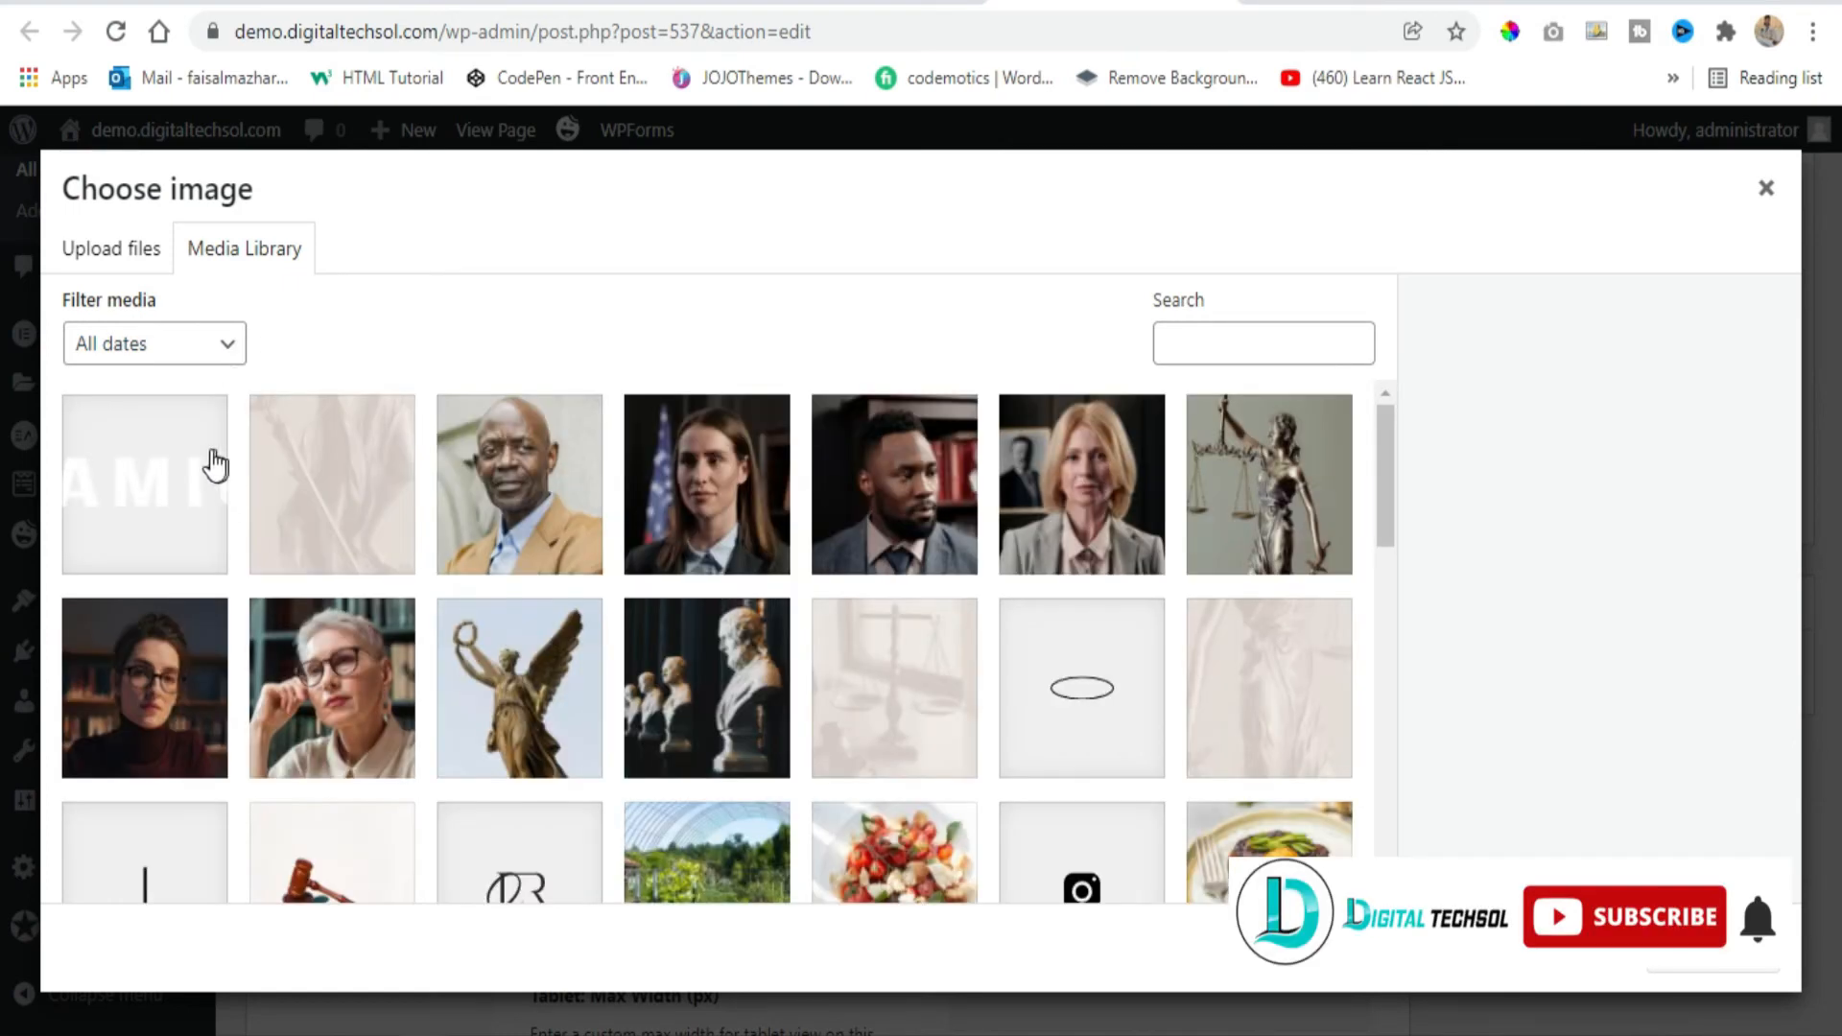
left_click(185, 470)
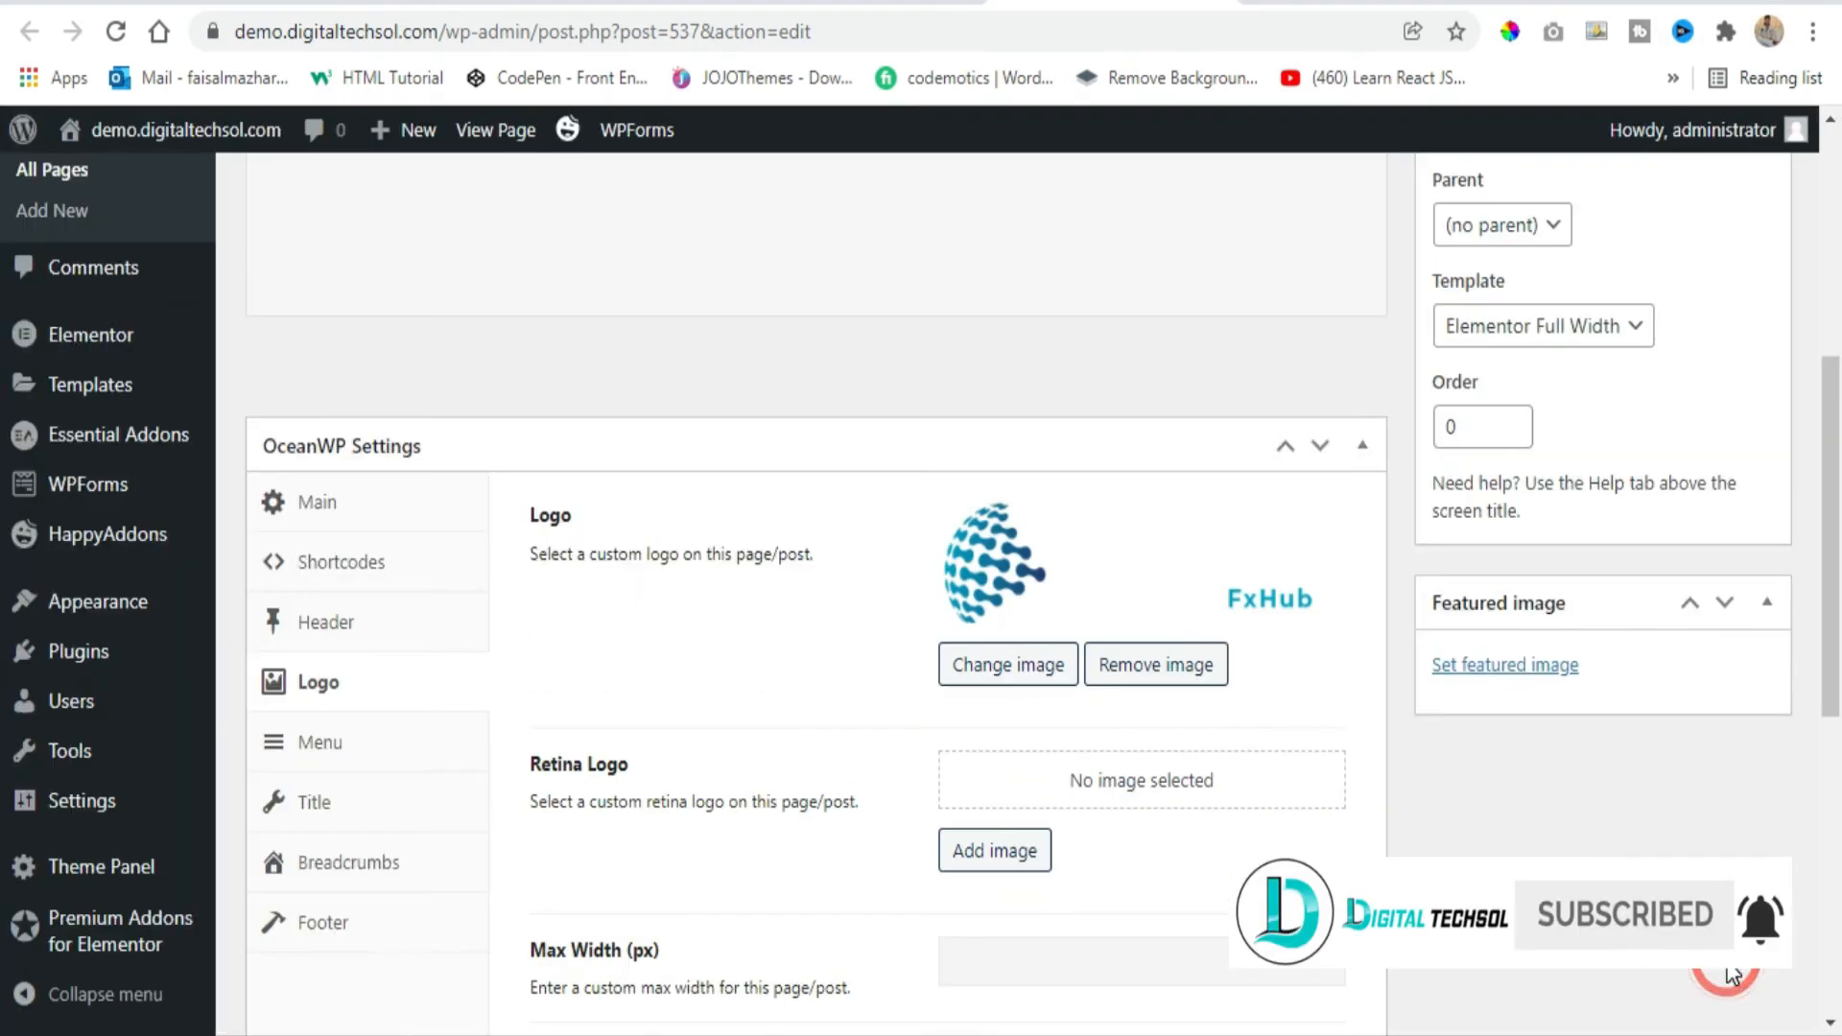
left_click(1758, 948)
scroll(1322, 678, "up", 5)
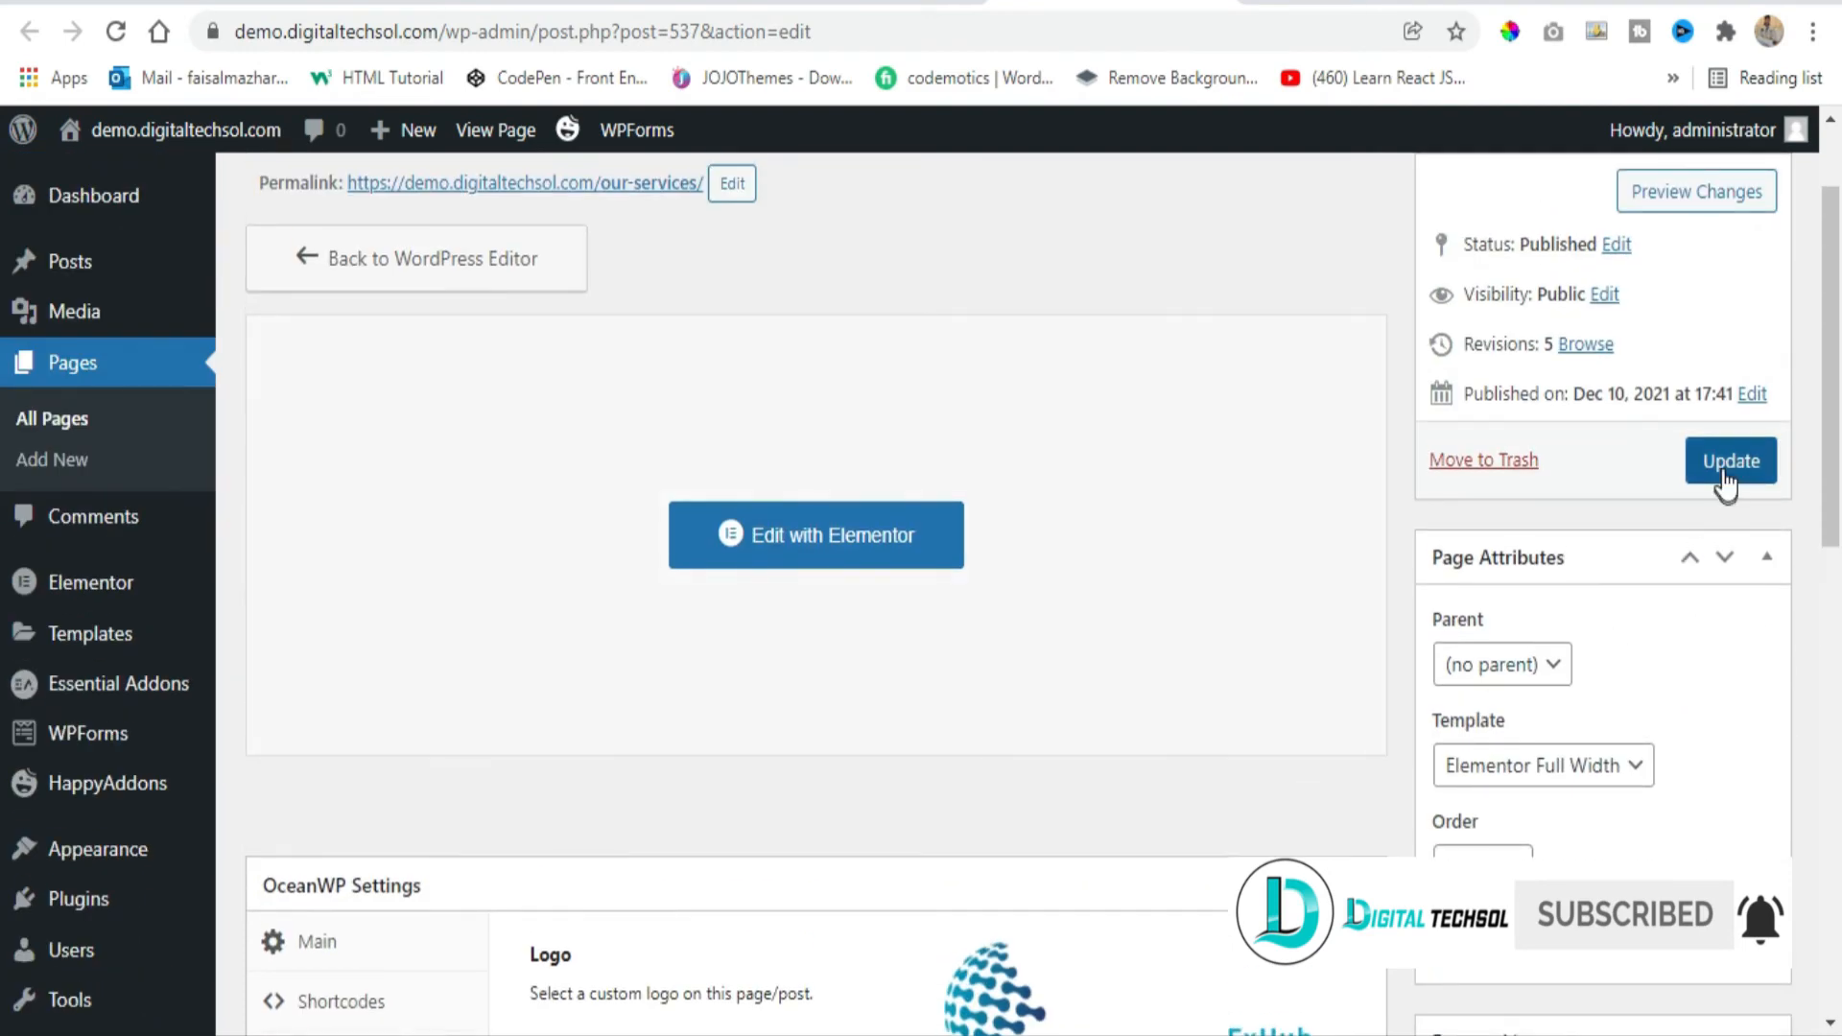
left_click(1718, 468)
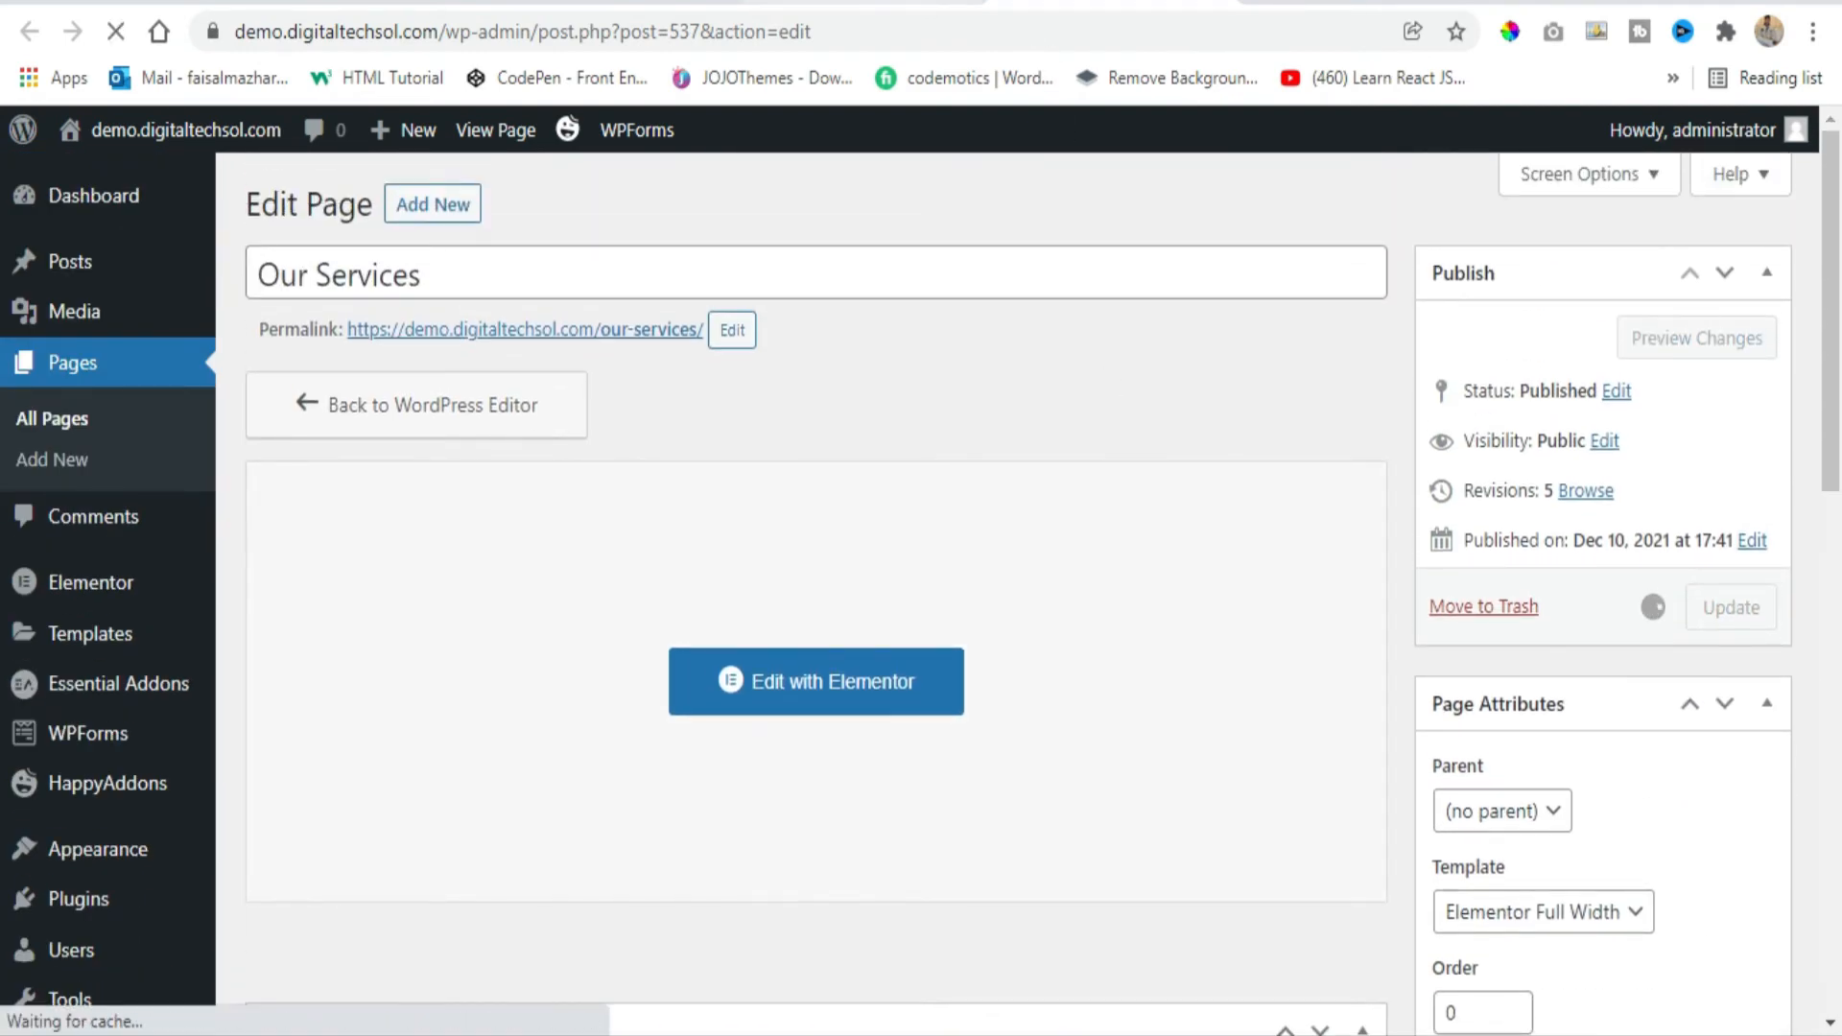
Reload the live Our Services page and compare its header logo with the one on the Home page.
left_click(844, 15)
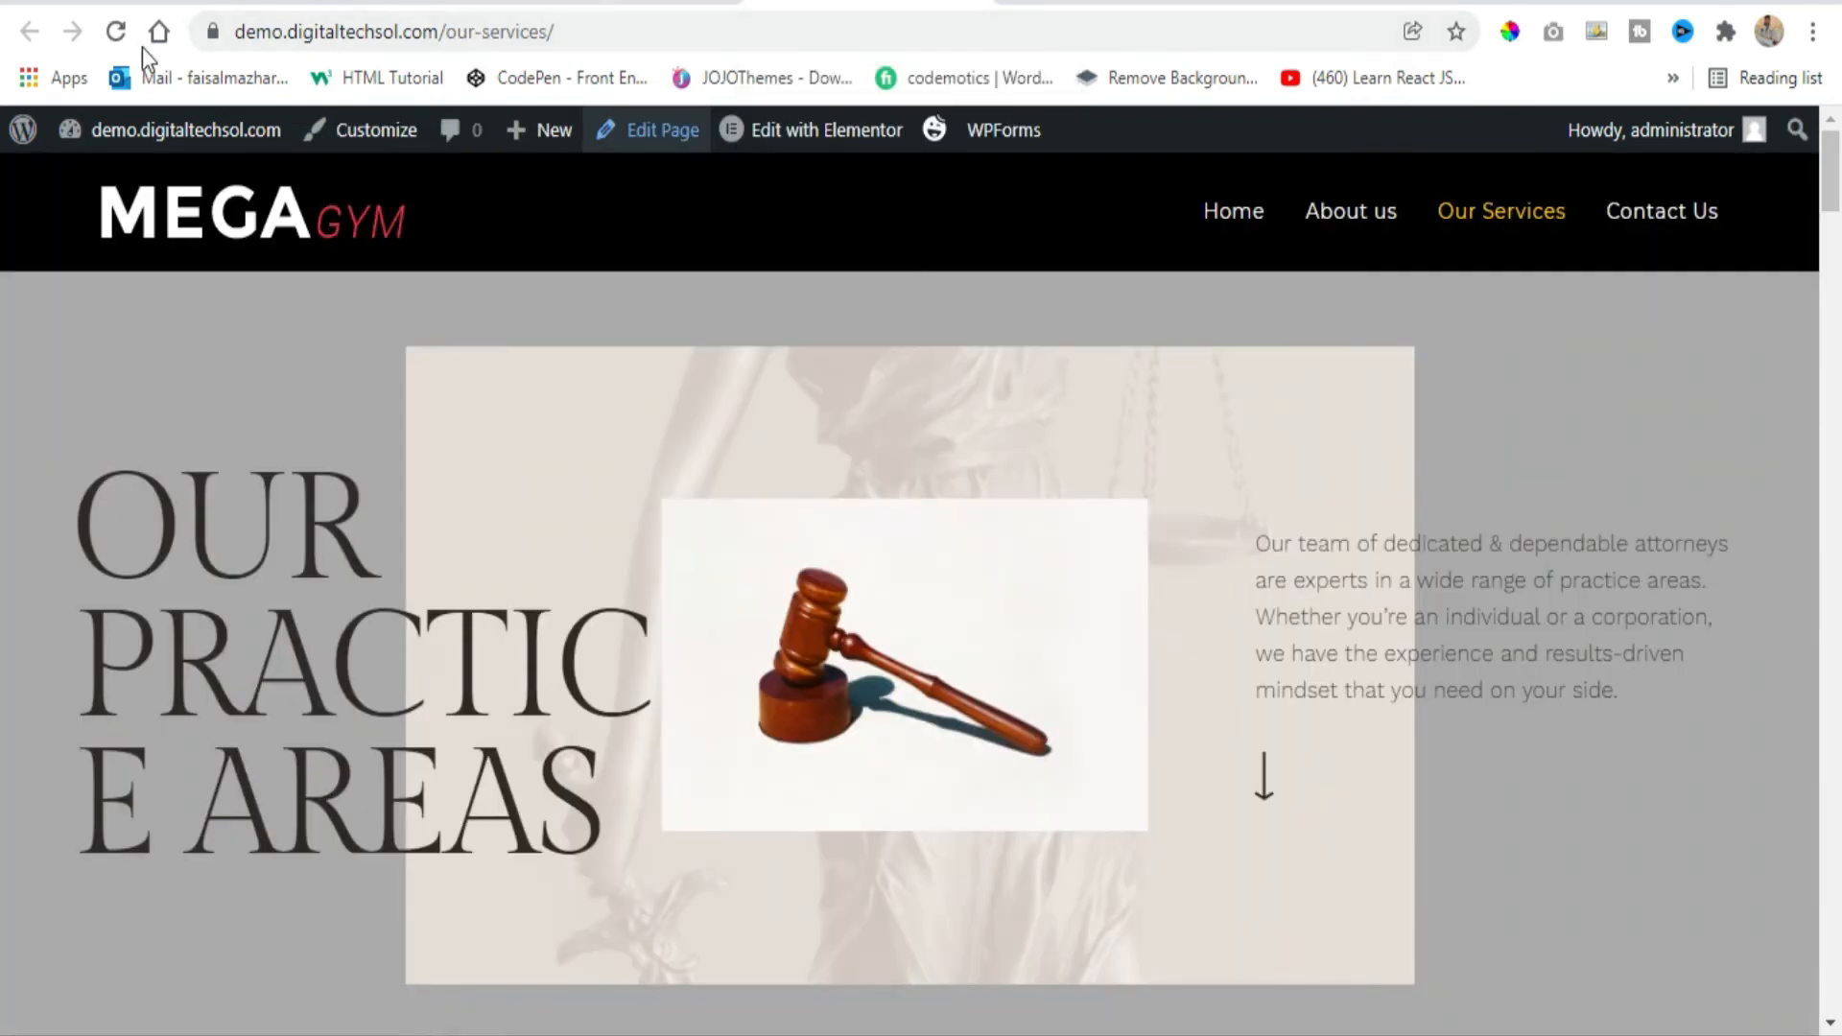
left_click(119, 26)
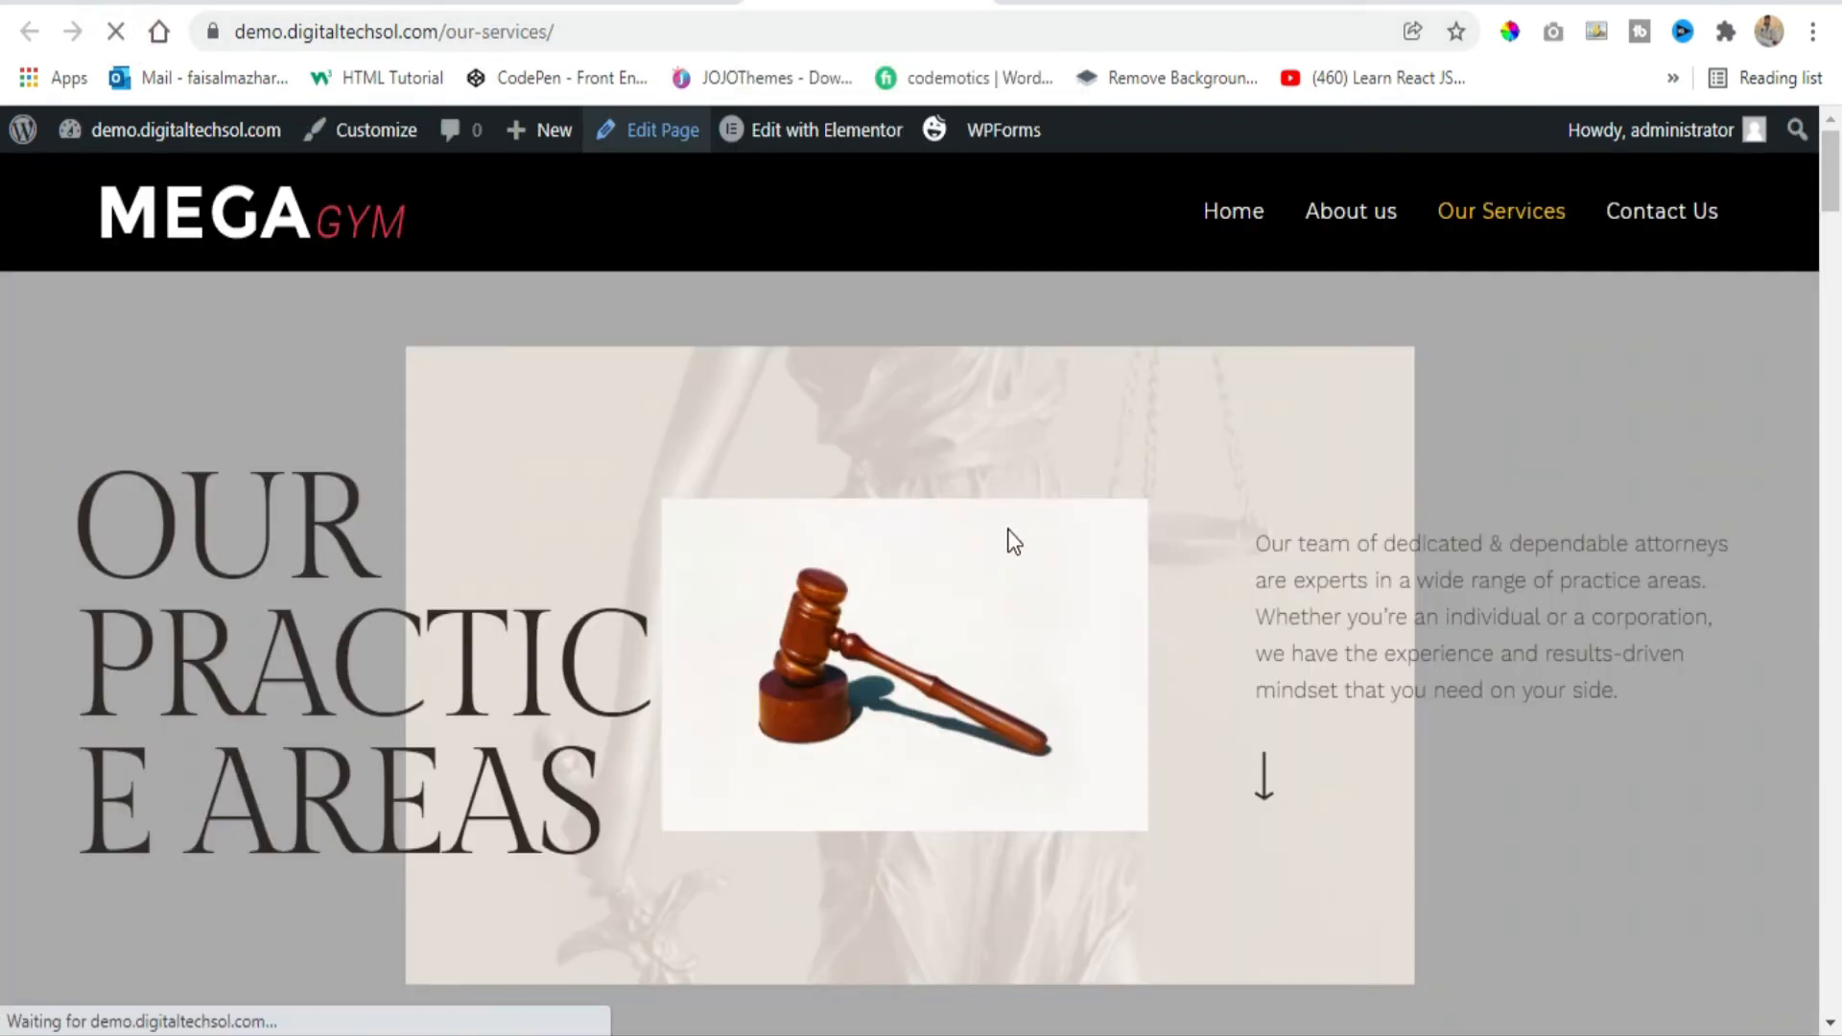
left_click_drag(575, 28, 440, 31)
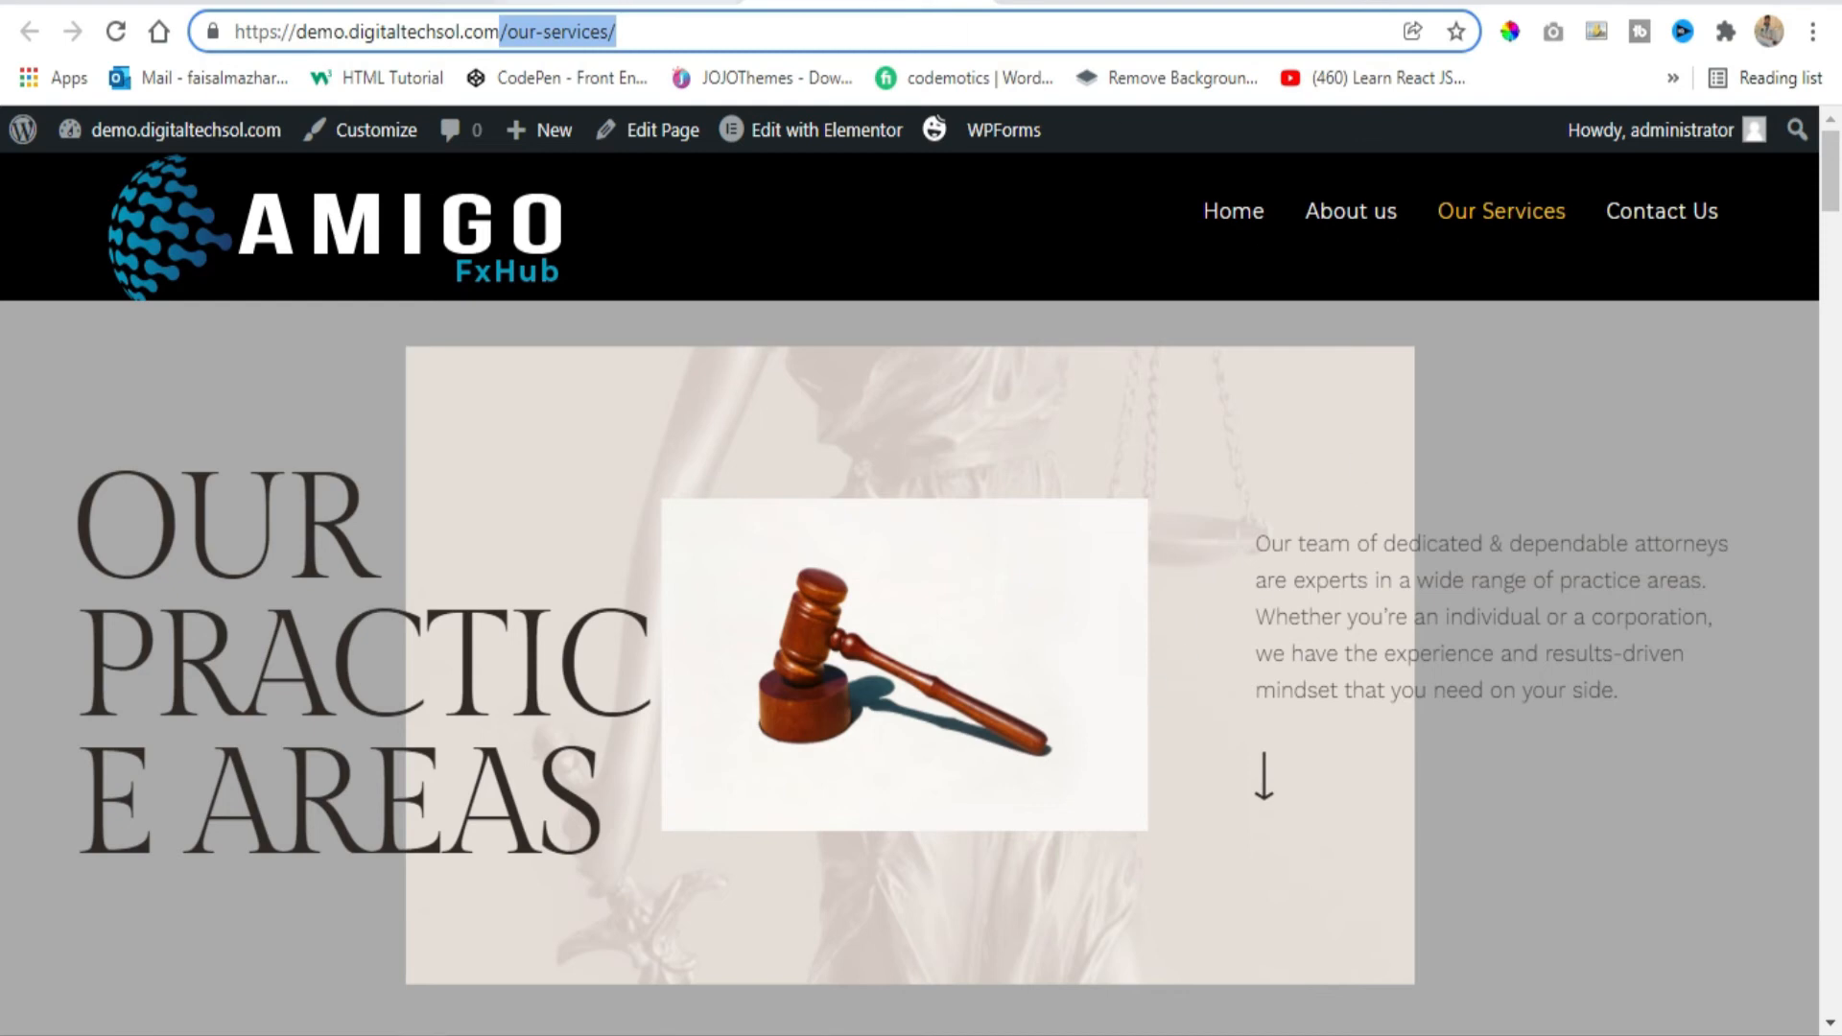
left_click(336, 231)
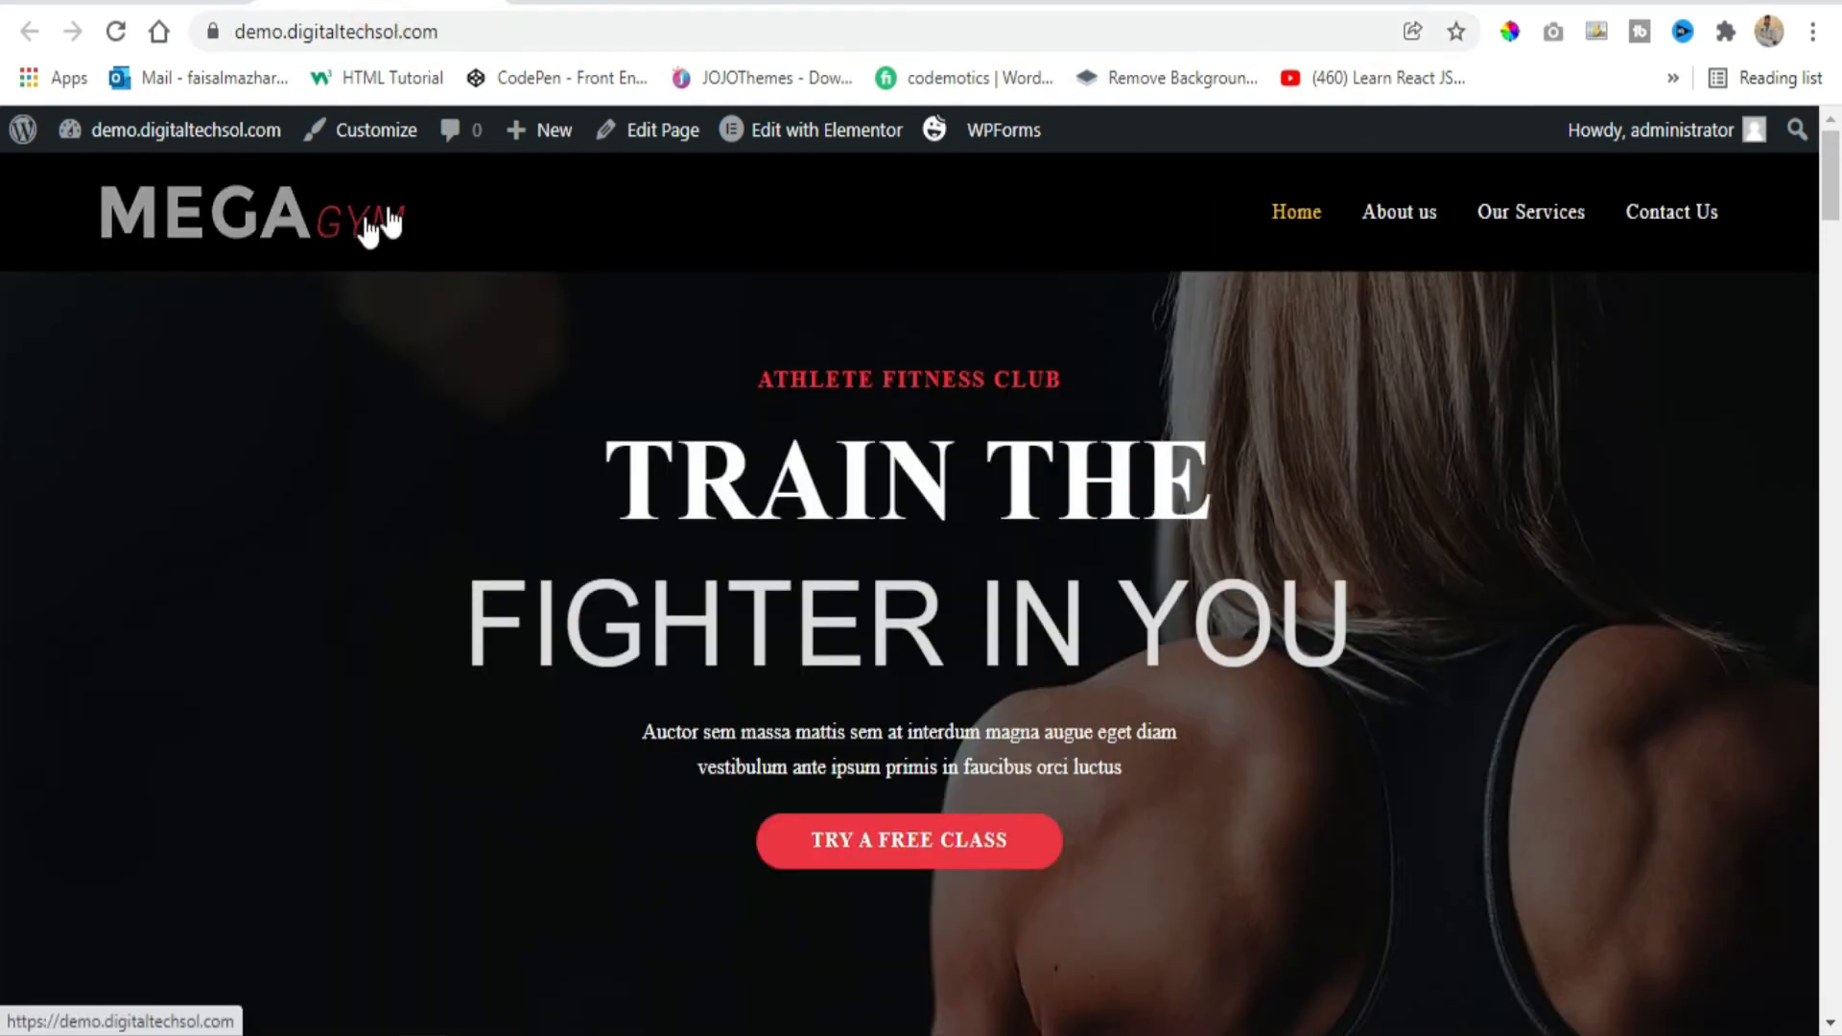
left_click(853, 6)
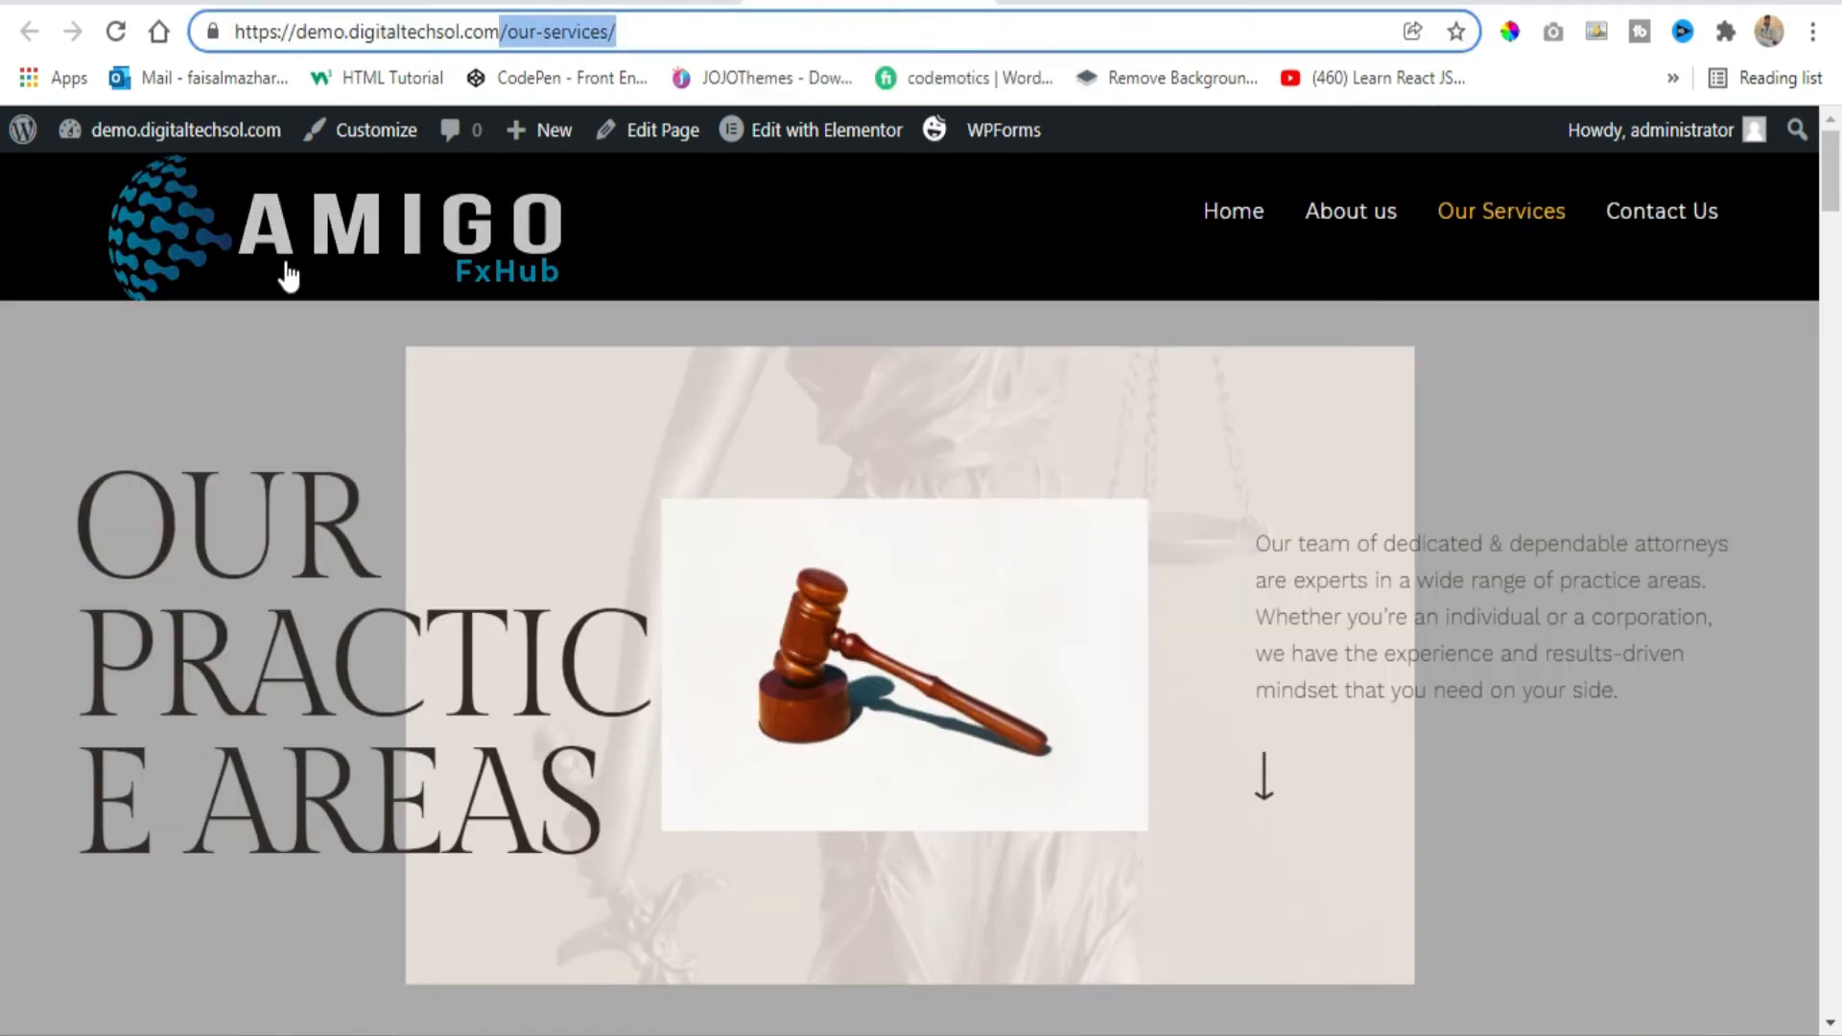
In the Our Services page's OceanWP logo settings, set Max Width to 300 px and Max Height to 100 px, and update the page.
left_click(1120, 10)
scroll(610, 540, "down", 8)
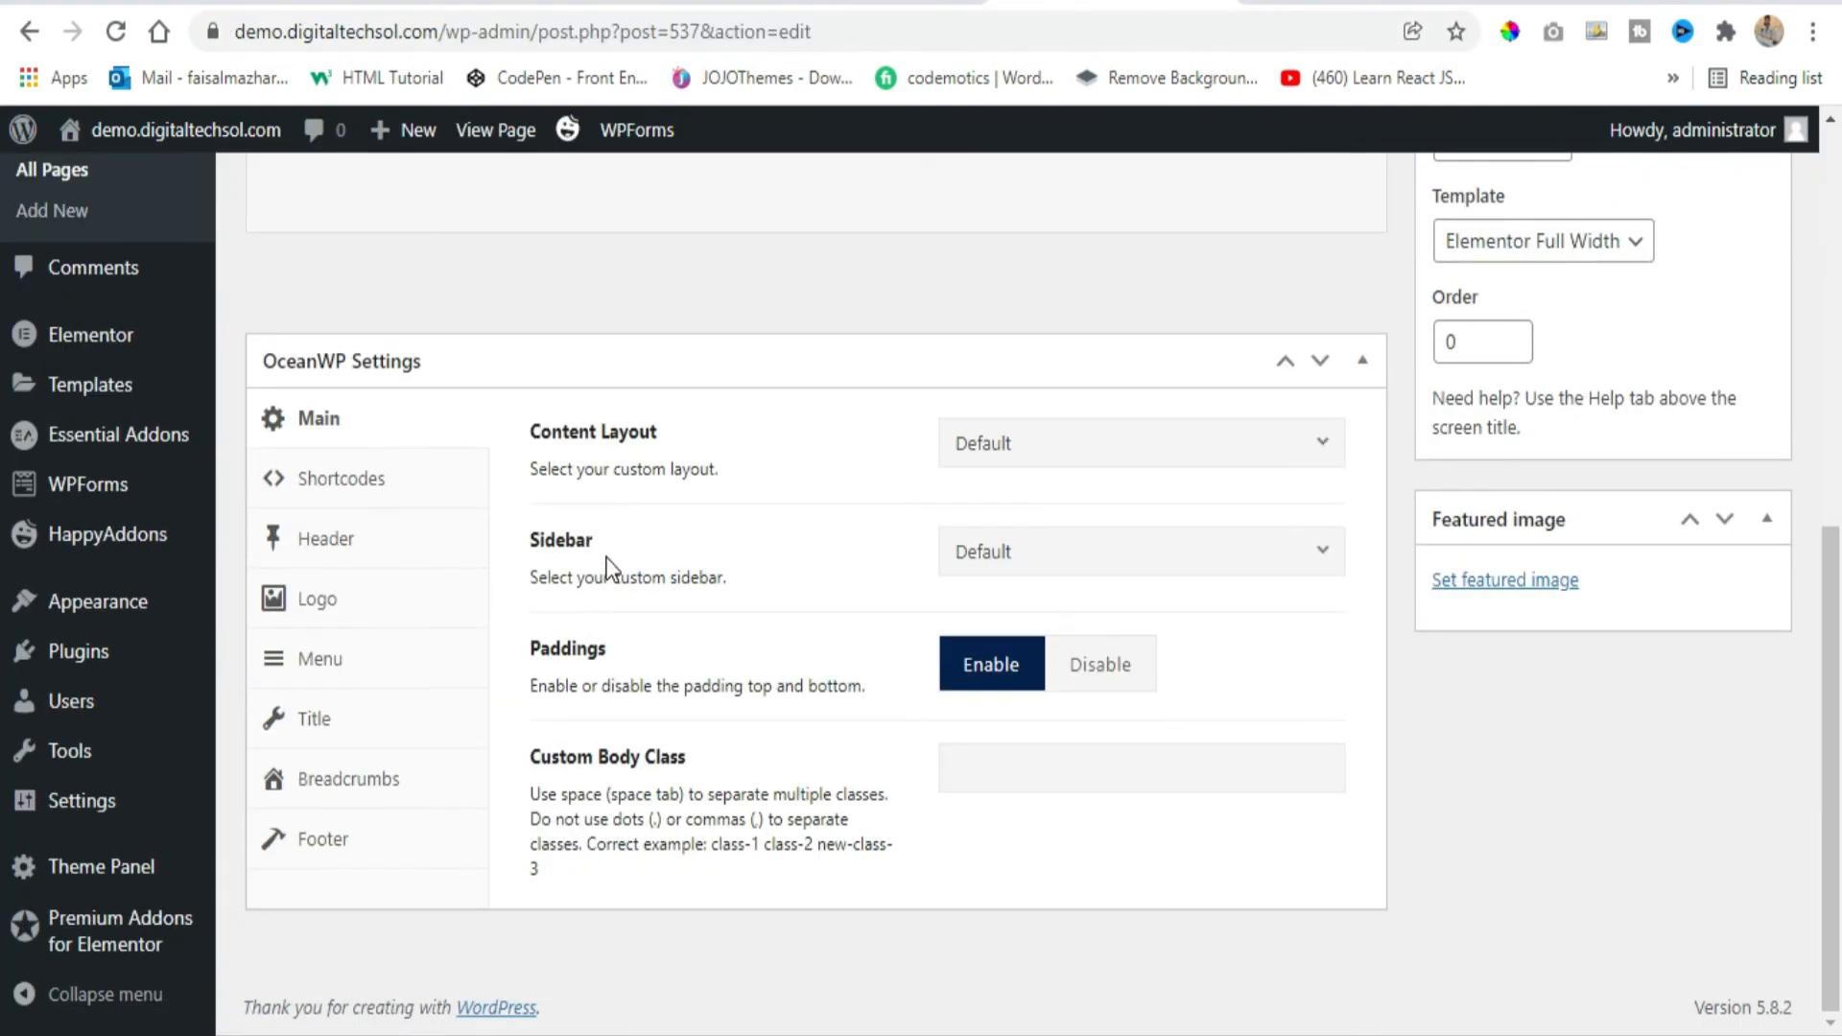
left_click(359, 614)
scroll(918, 595, "down", 5)
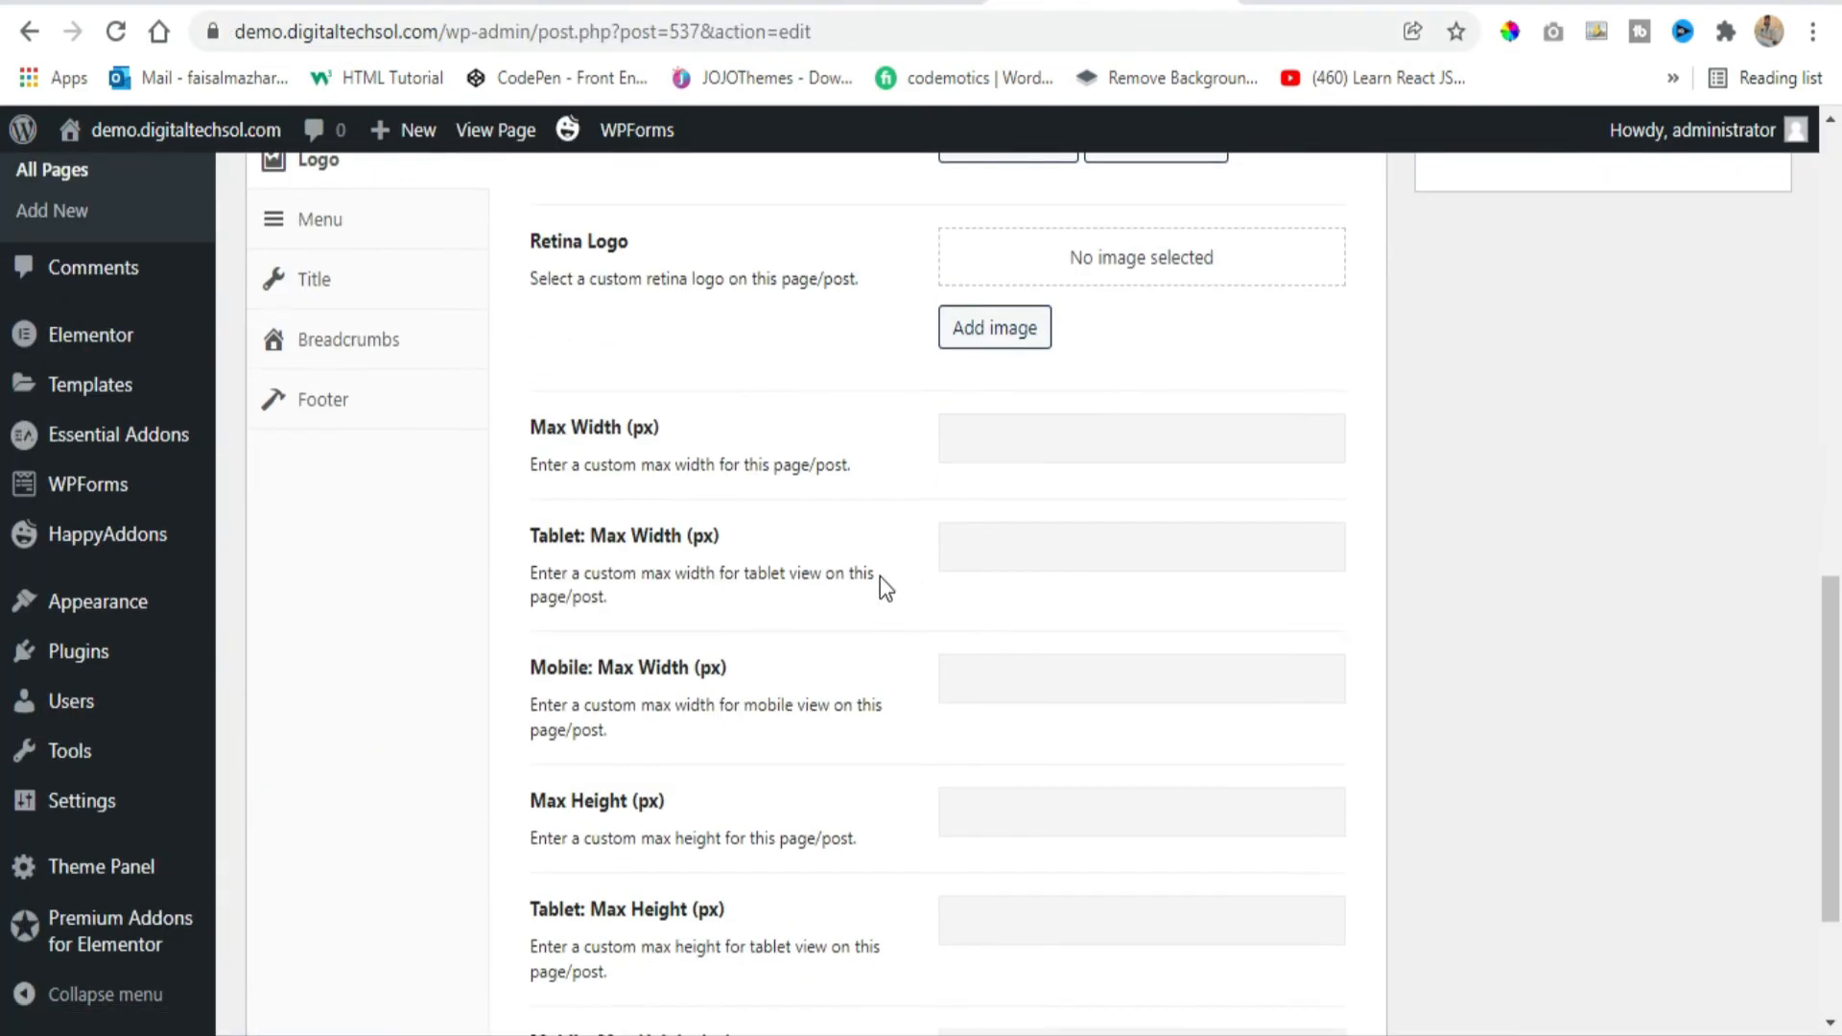
left_click(1004, 443)
type("300")
scroll(722, 586, "down", 2)
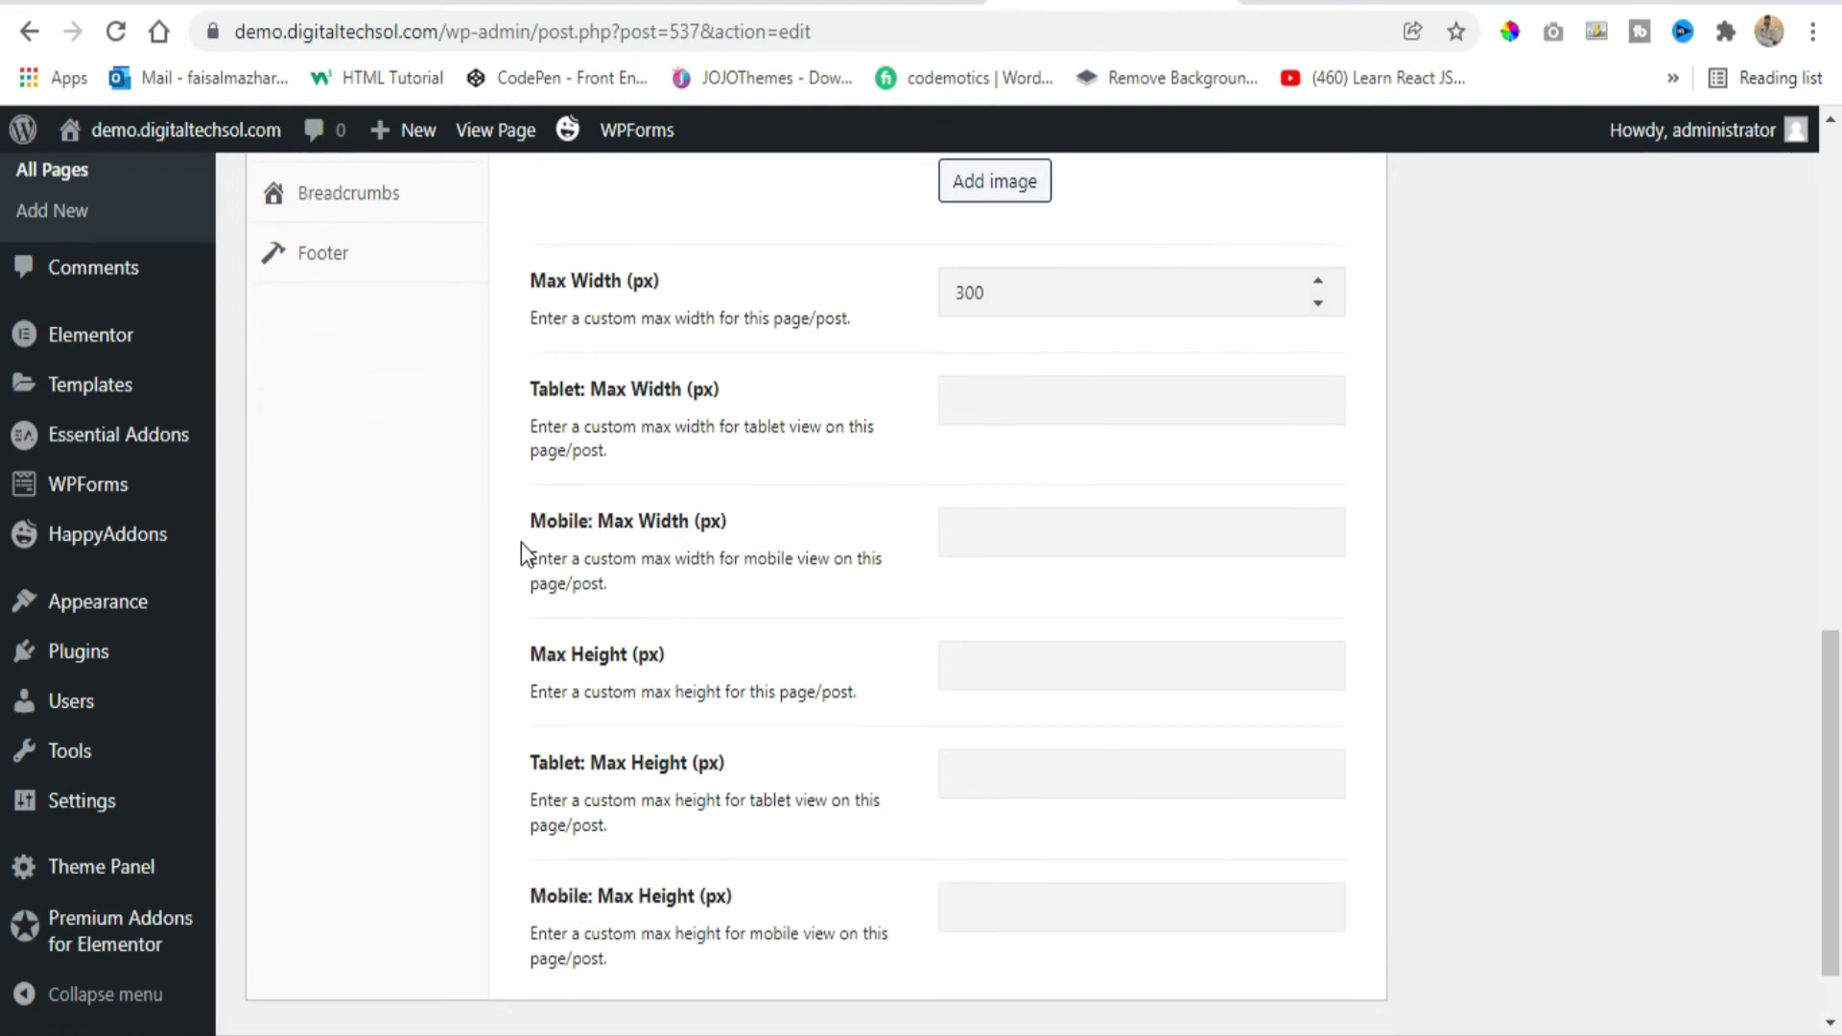
left_click(1018, 662)
type("100")
scroll(1012, 660, "down", 1)
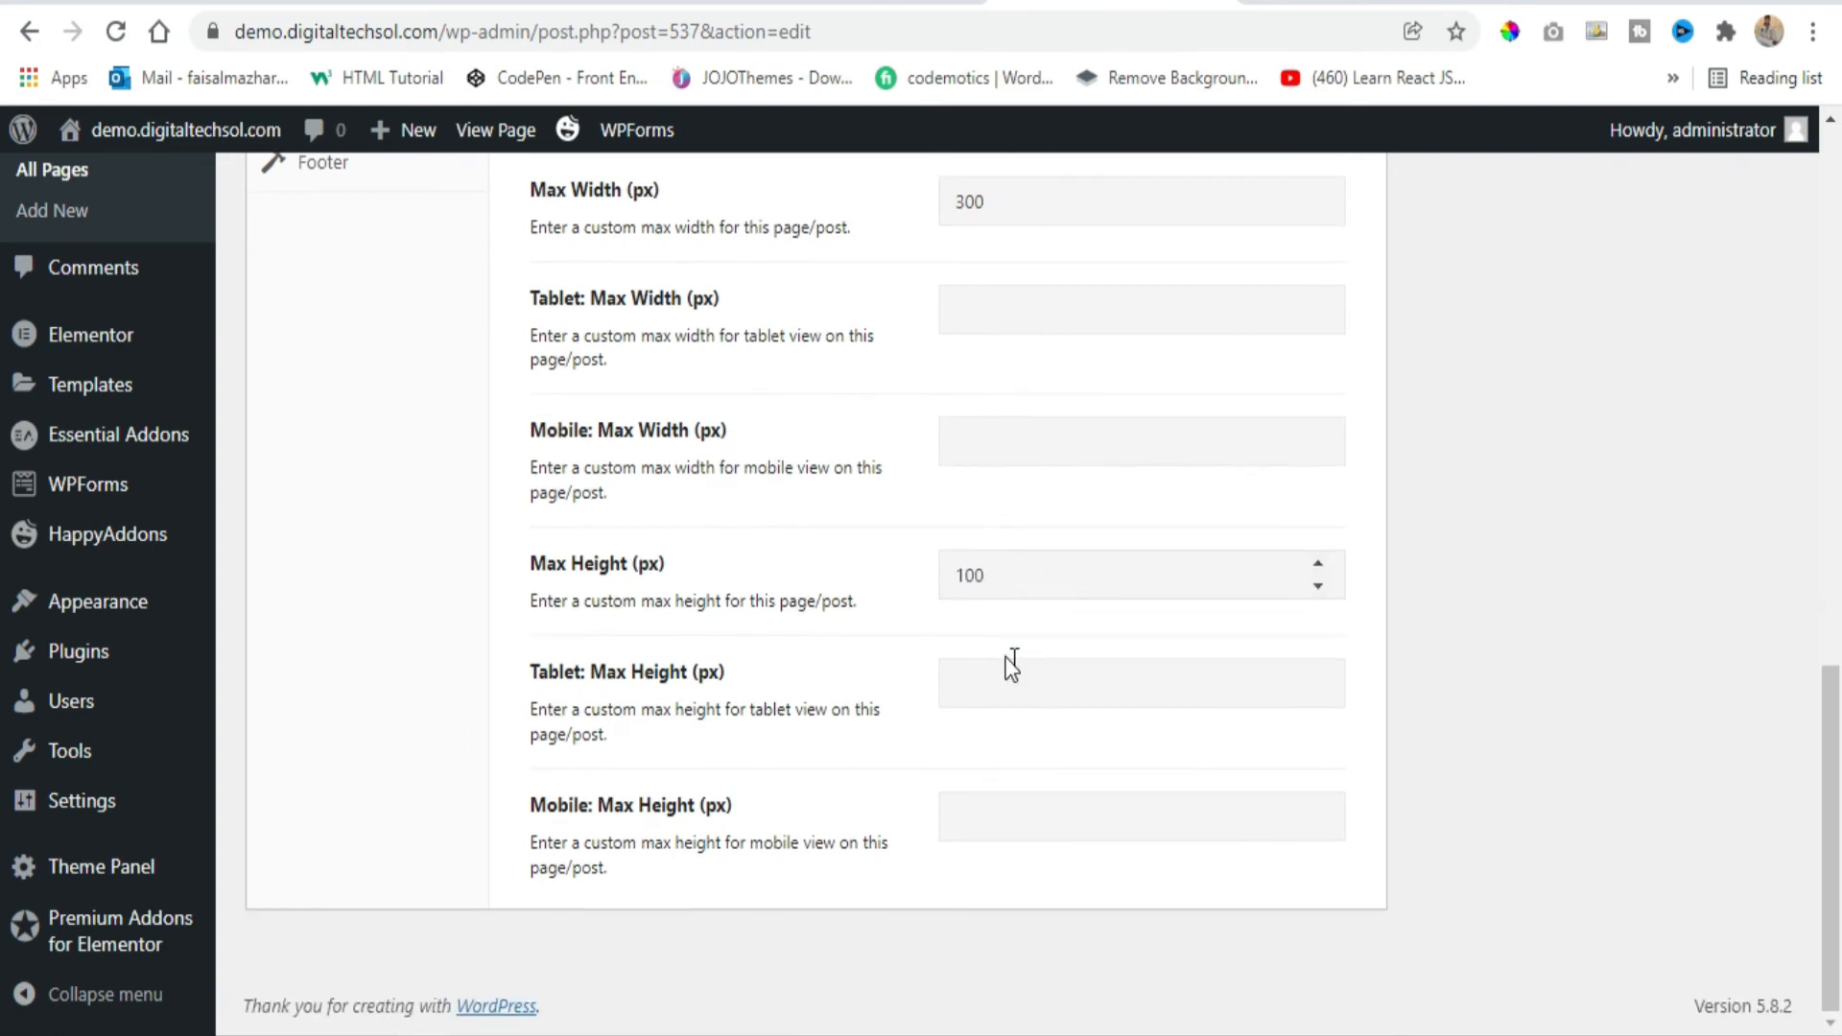
scroll(760, 813, "up", 10)
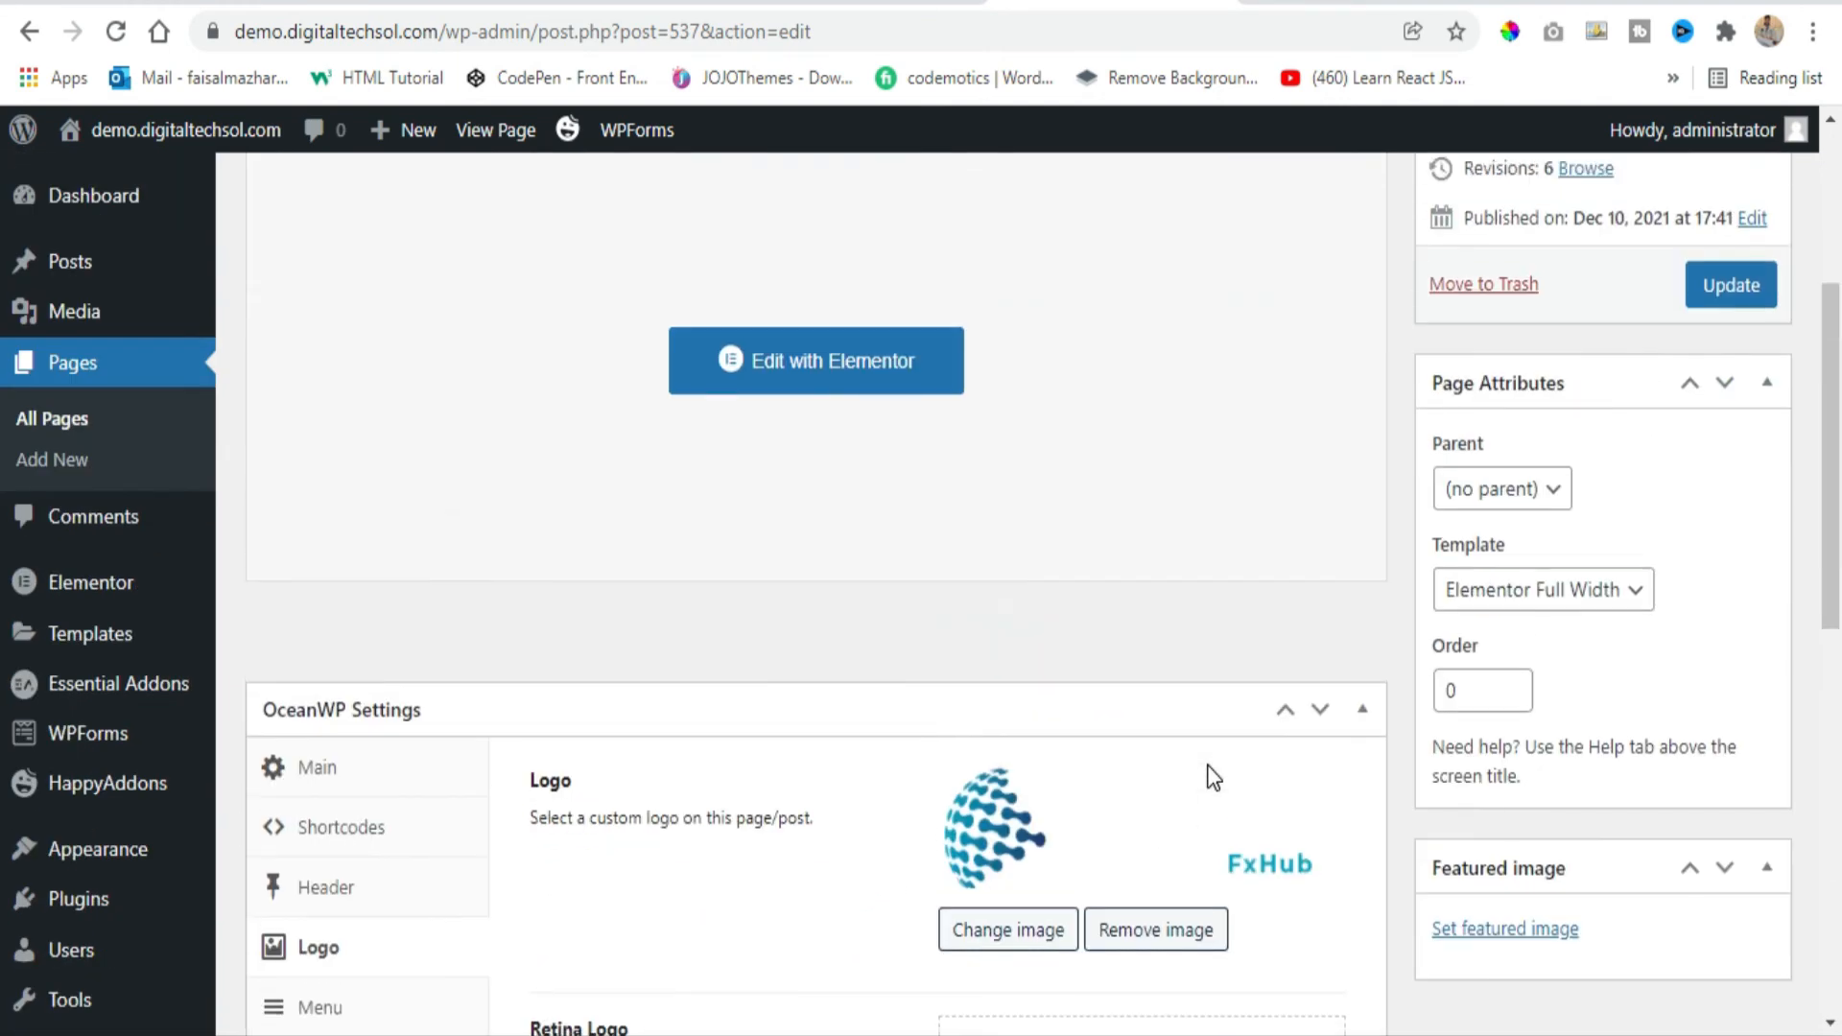
left_click(1733, 253)
left_click(1707, 290)
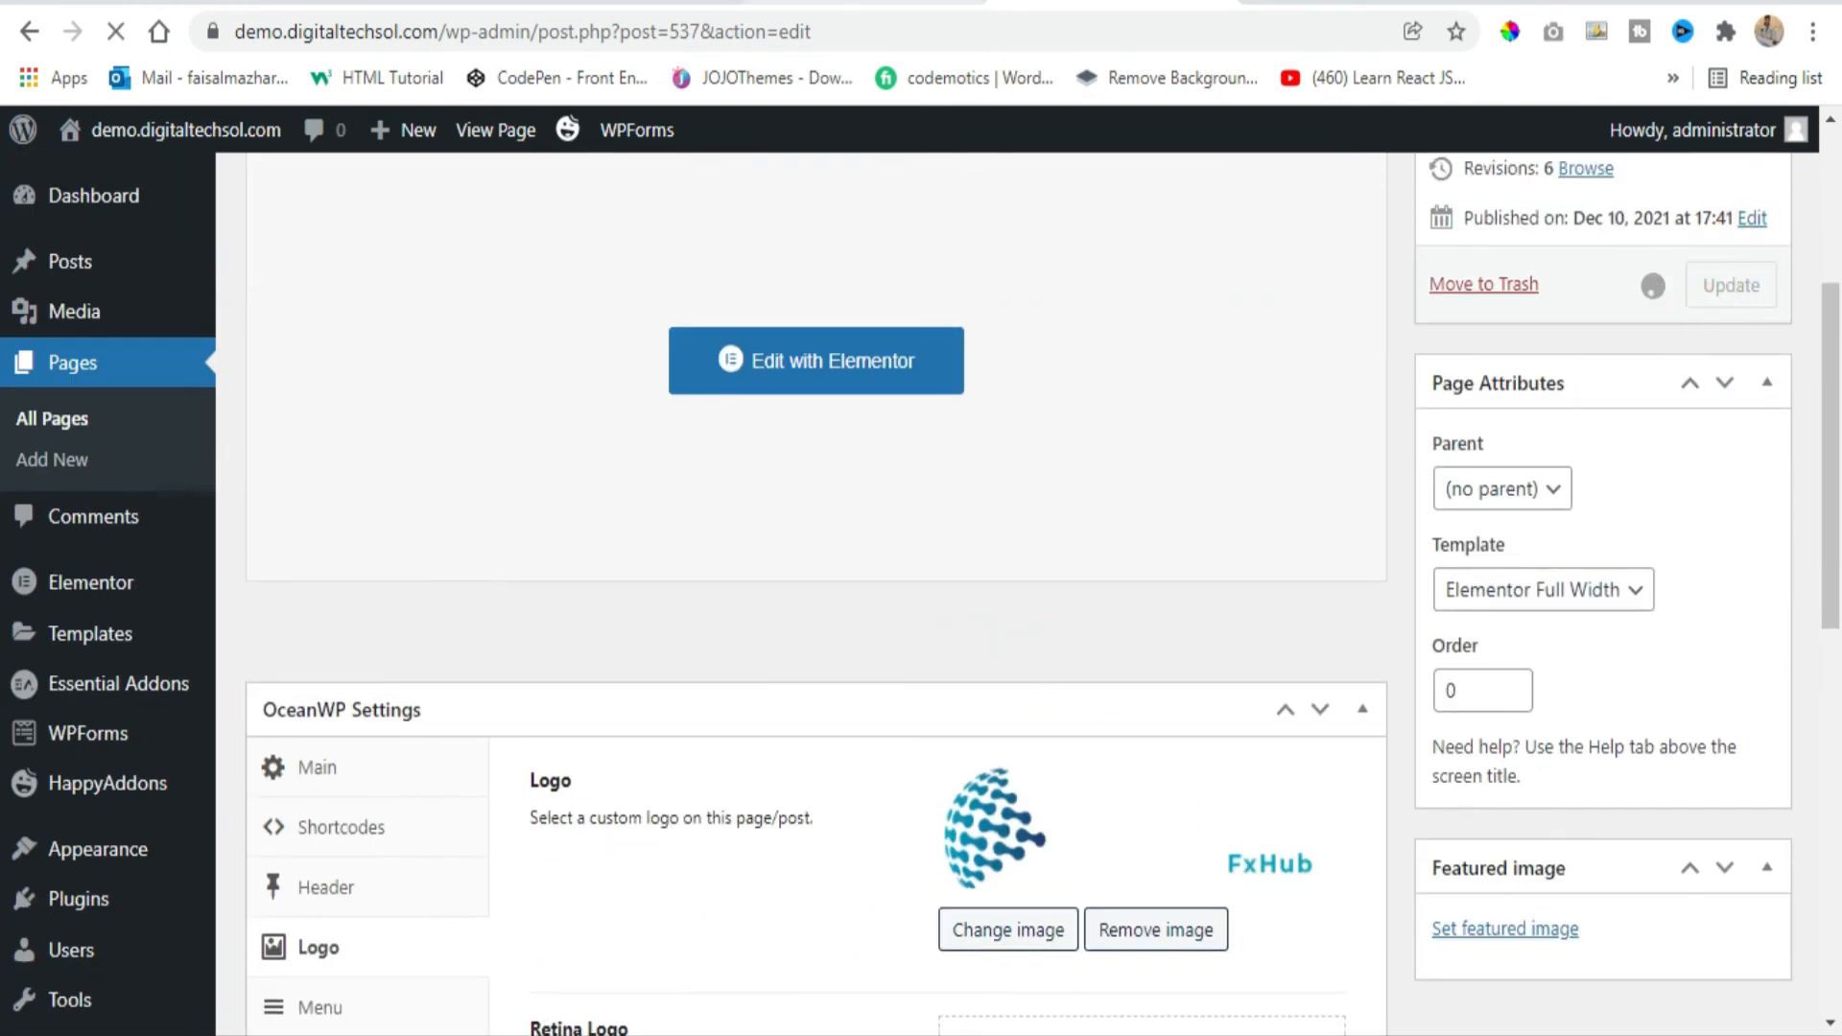
Refresh the live Our Services page to check the resized logo against the Home page's header logo.
left_click(844, 2)
key("Return")
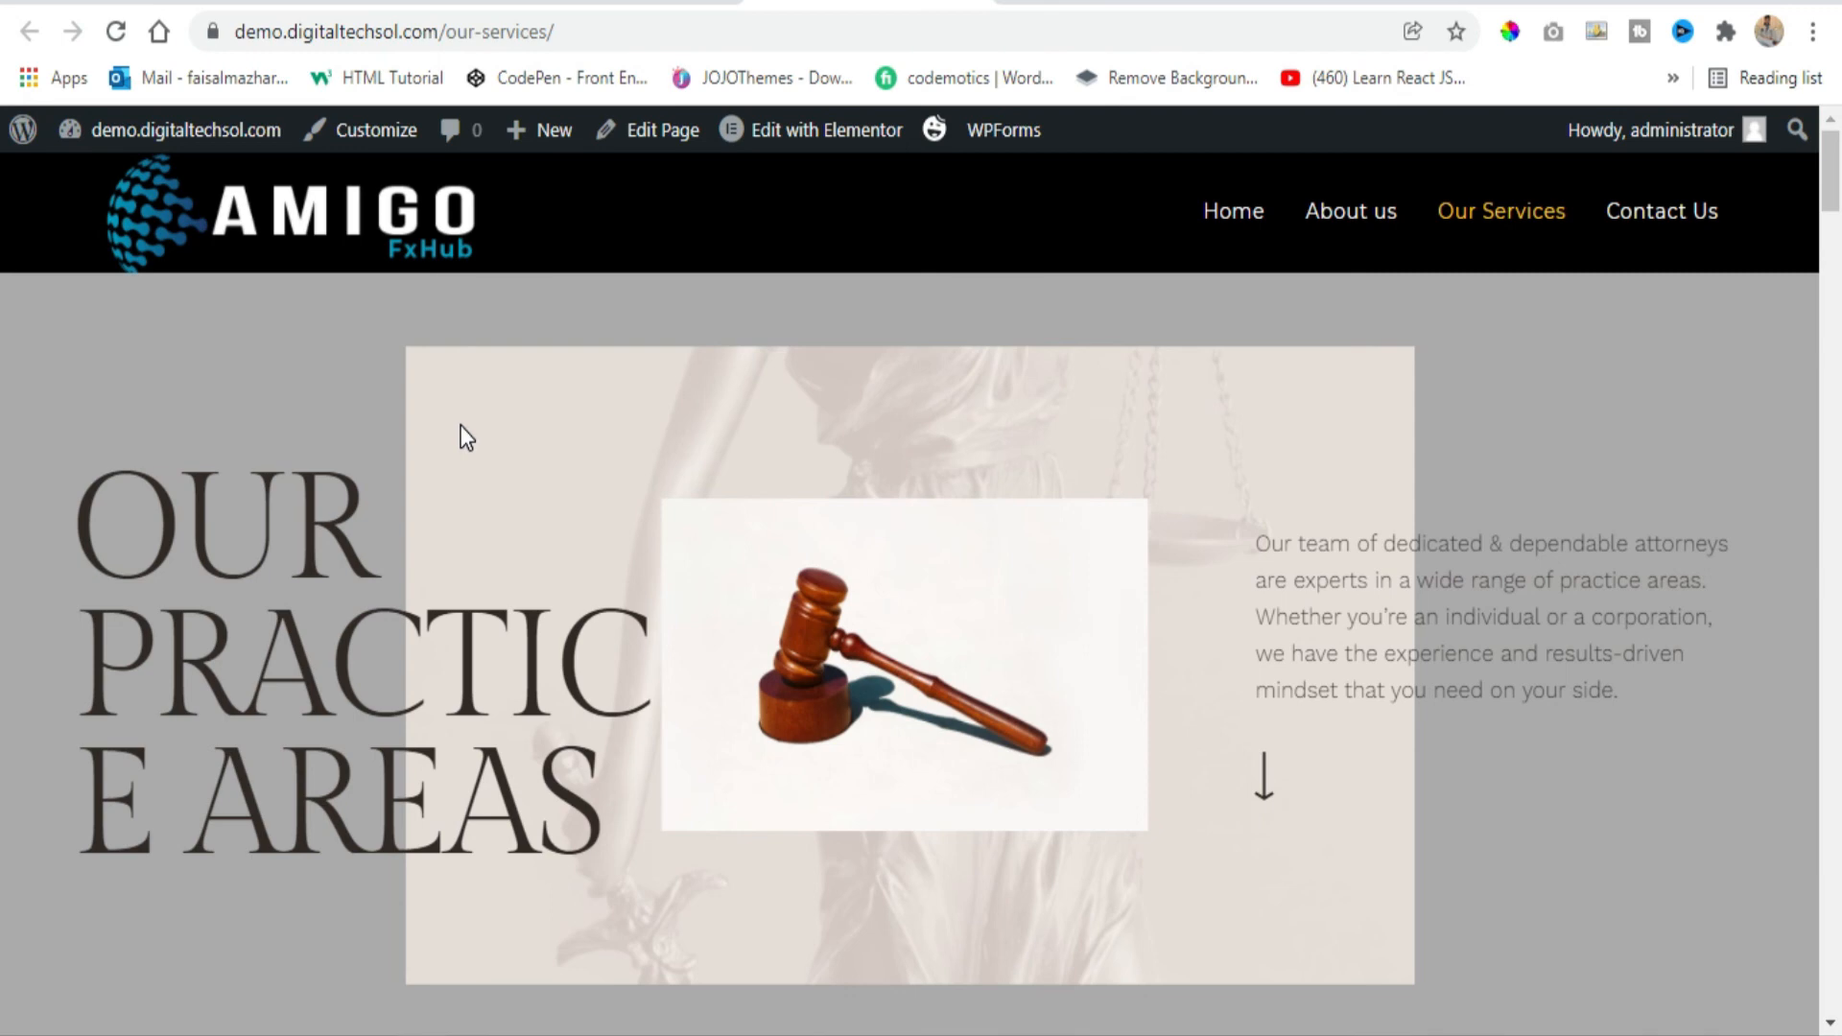
left_click(396, 2)
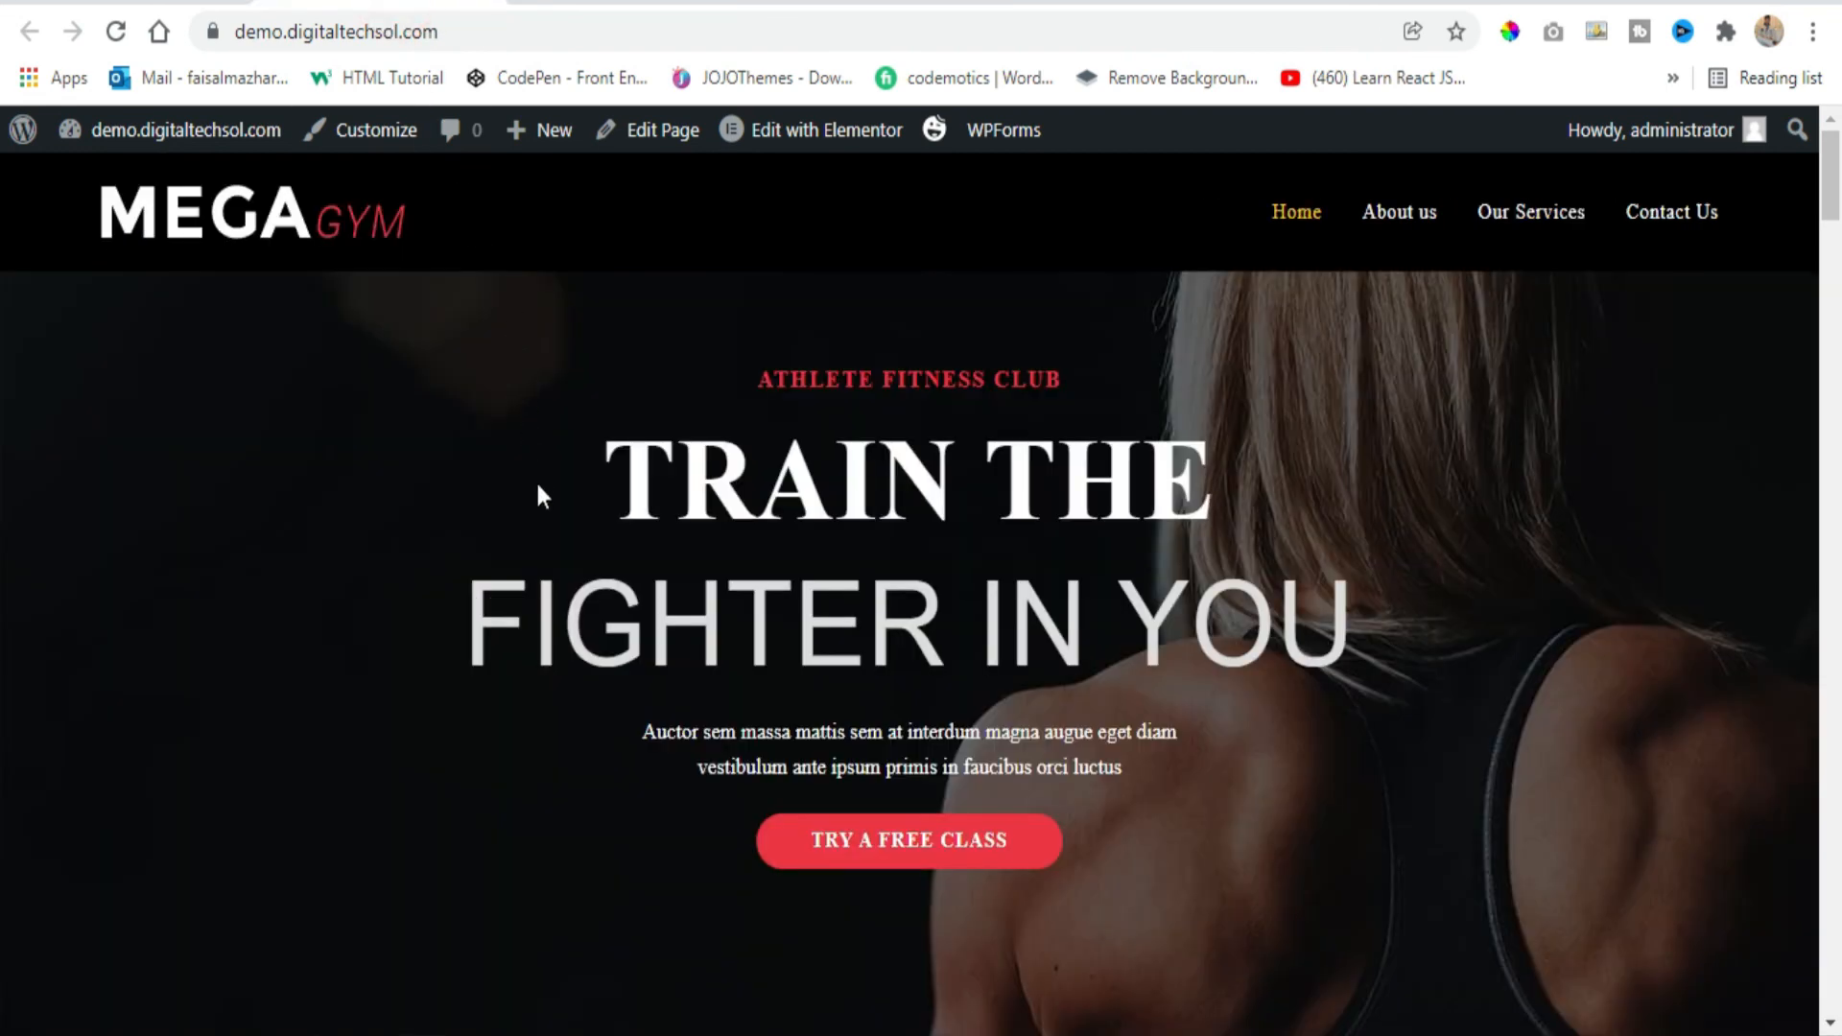